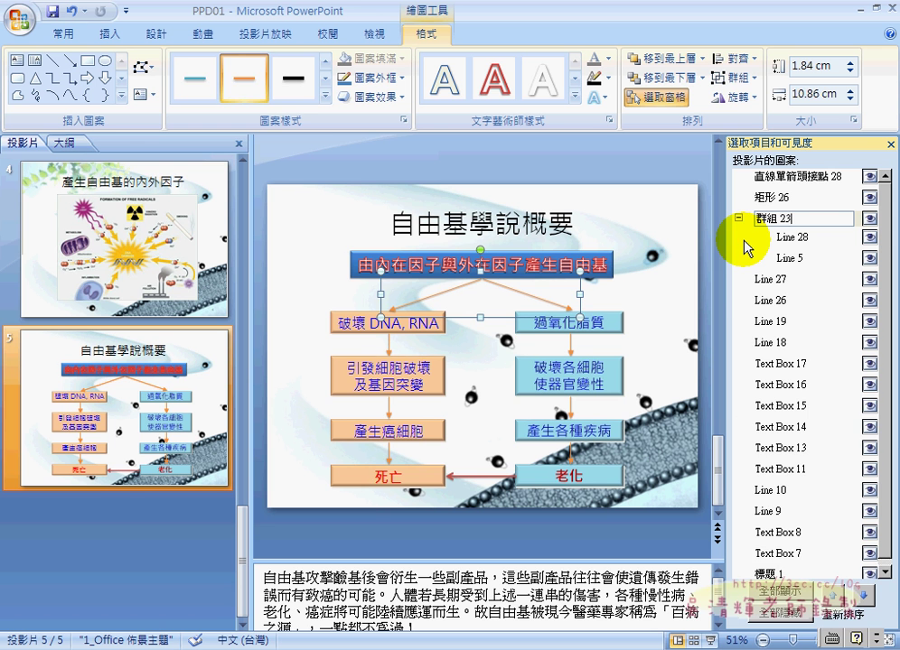
Commit the name 群組 23 for the Line 28/Line 5 group and review the shape list
key("Return")
key("Tab")
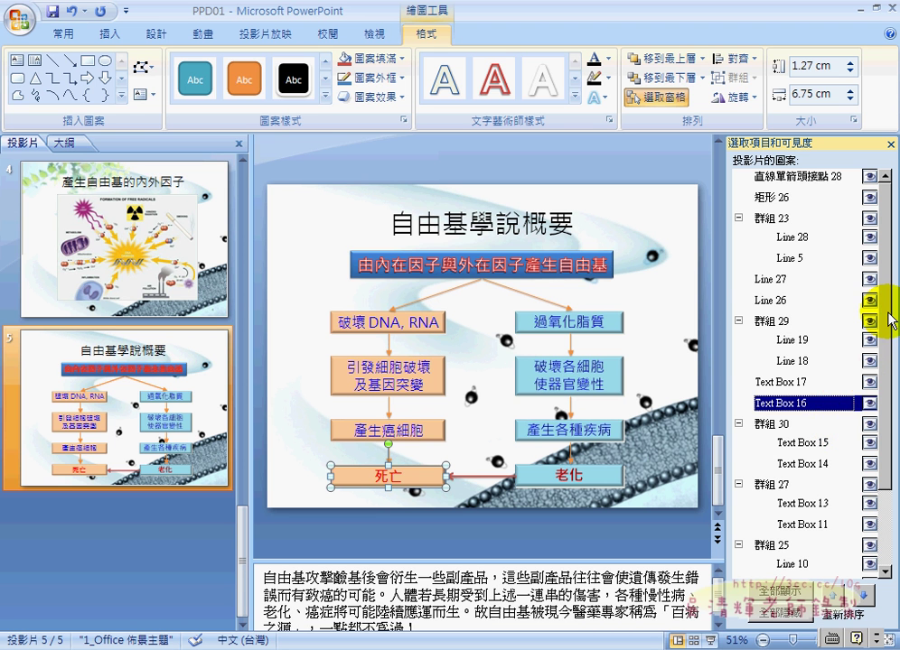
scroll(892, 320, "down", 3)
scroll(882, 331, "up", 3)
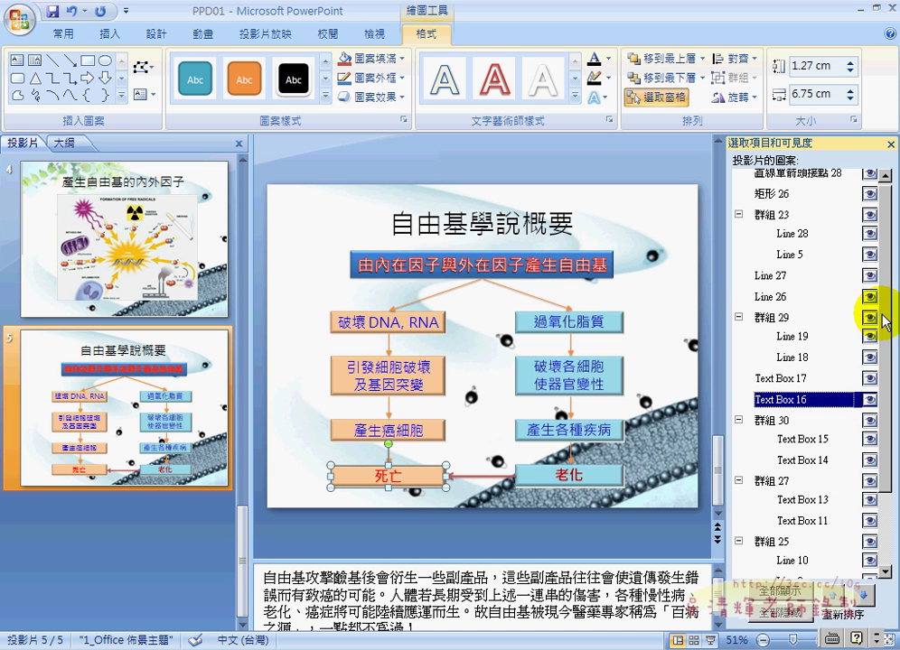
Select Line 27 and Line 26, group them, and rename the group 群組 31
left_click(778, 276)
left_click(782, 298)
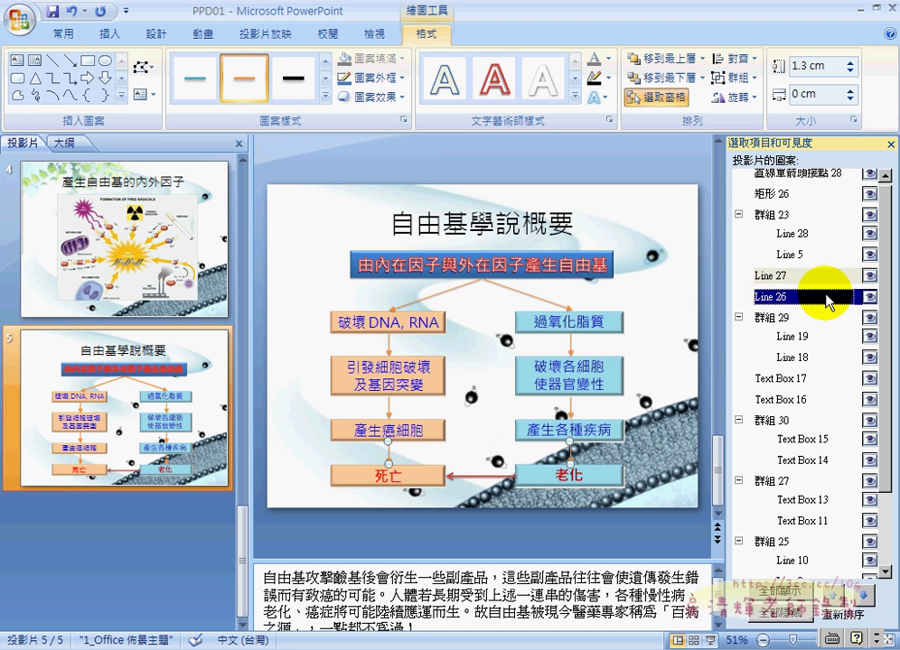
left_click(720, 78)
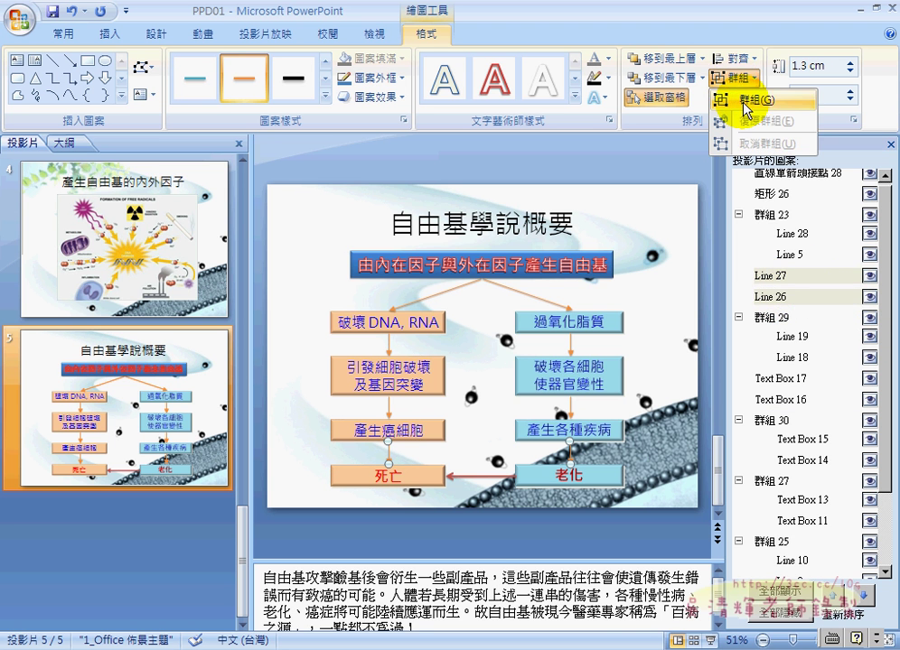
left_click(730, 97)
left_click(799, 276)
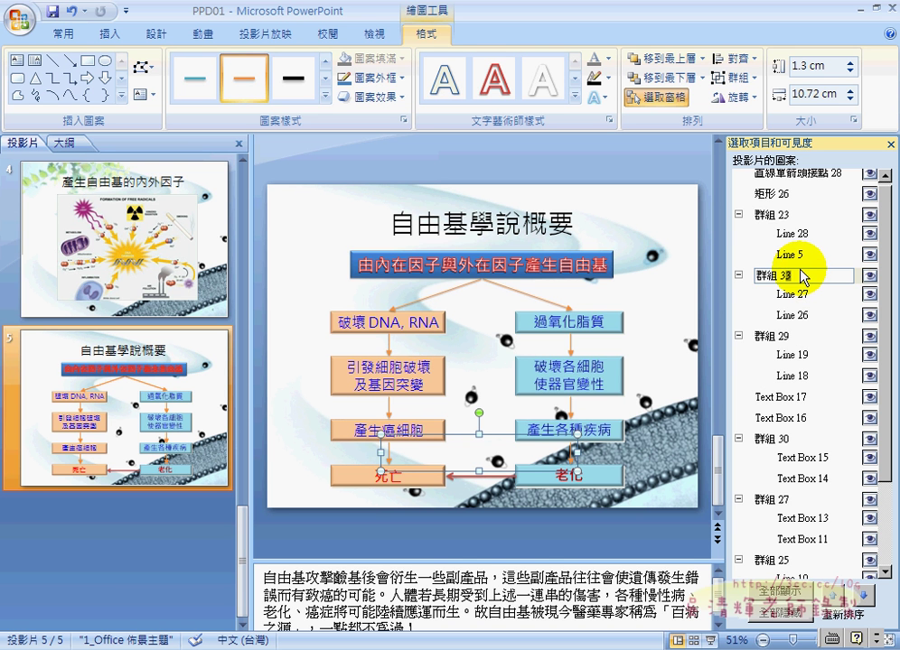
key("Return")
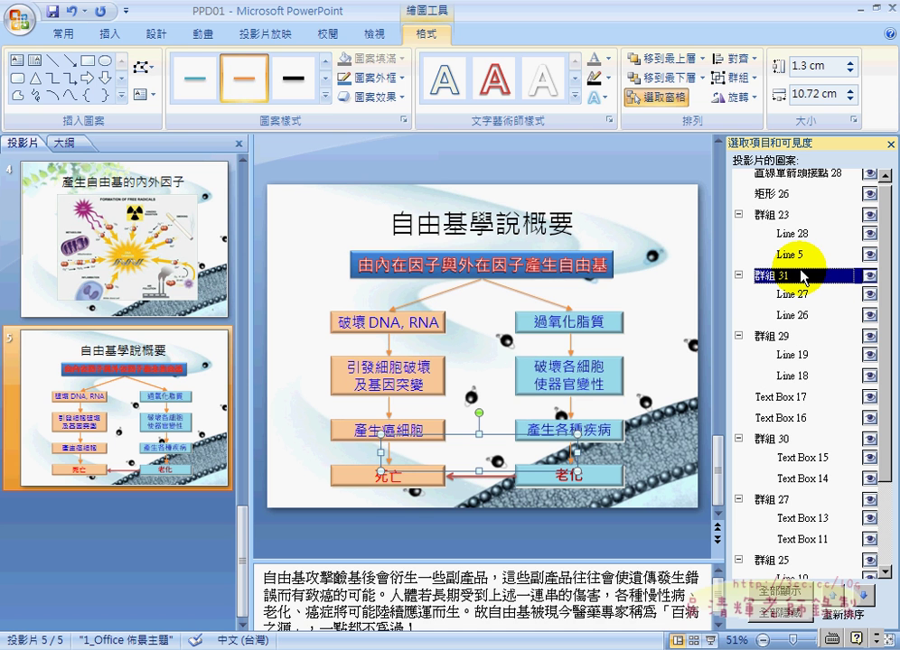
Group the 老化 and 死亡 text boxes with Ctrl+G, name it 群組 32, then select 群組 29
left_click(813, 398)
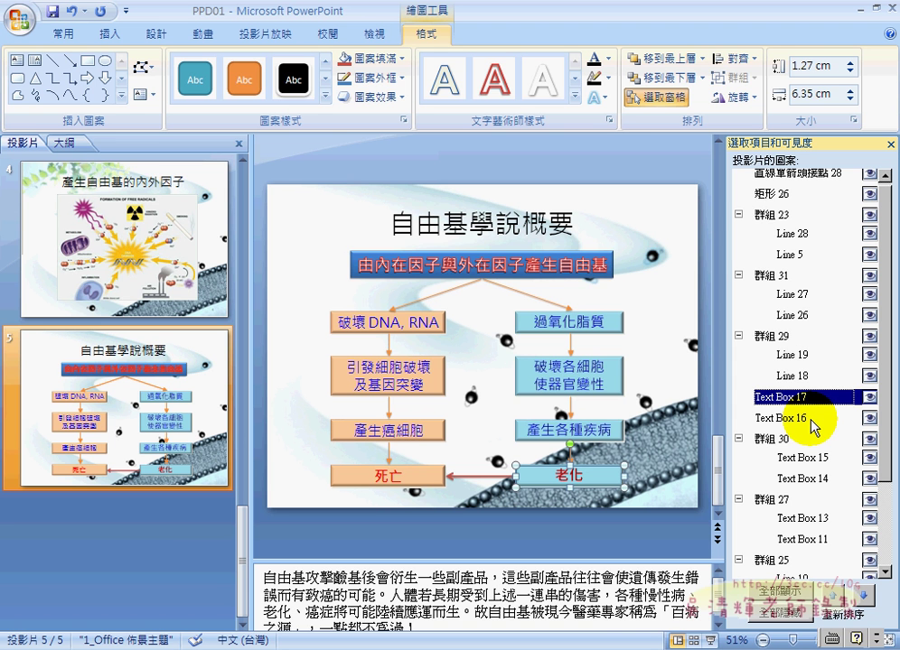
left_click(804, 418, "ctrl")
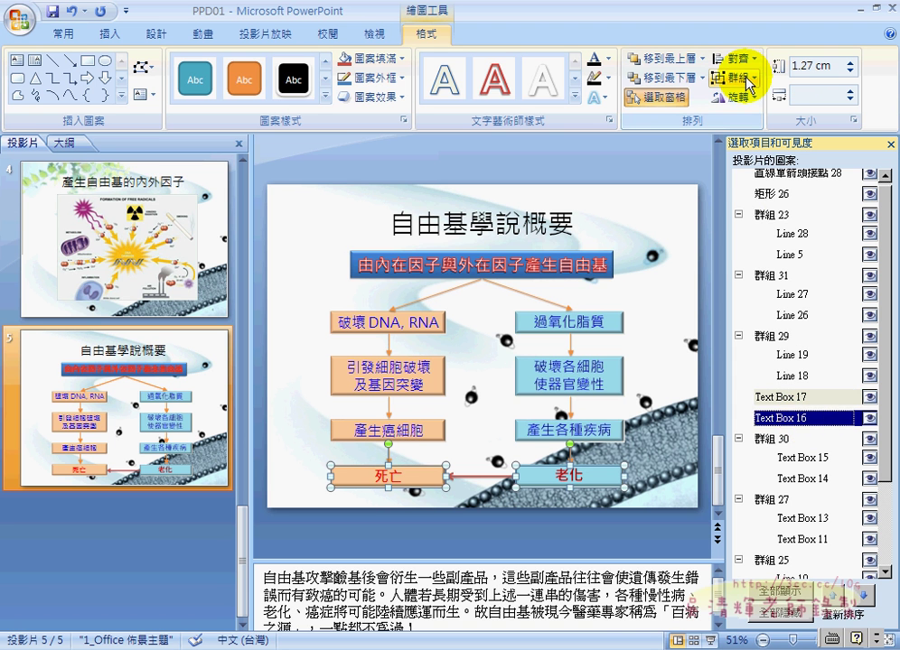
key("ctrl+g")
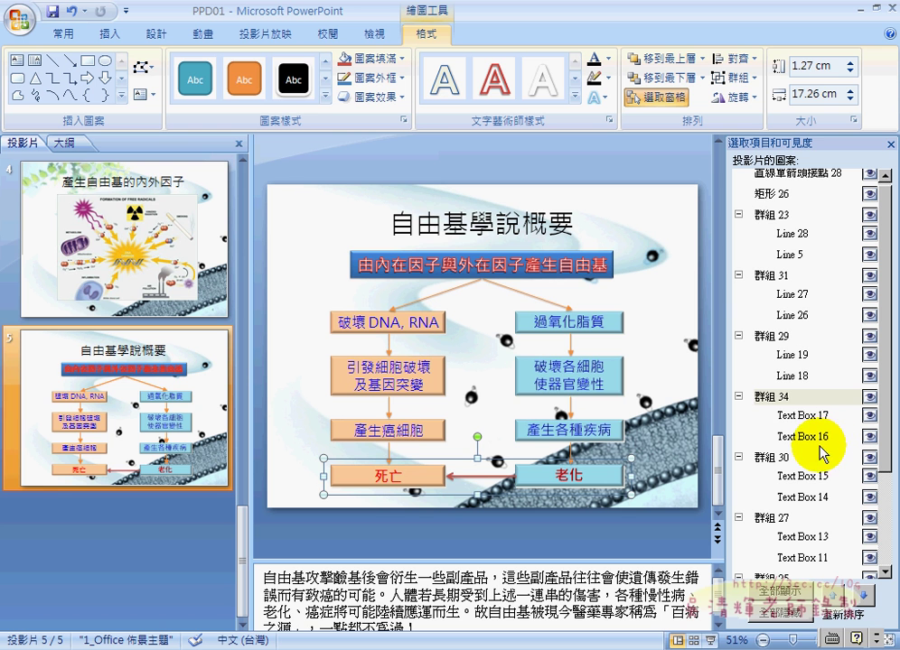
double_click(786, 395)
left_click(809, 394)
type("2")
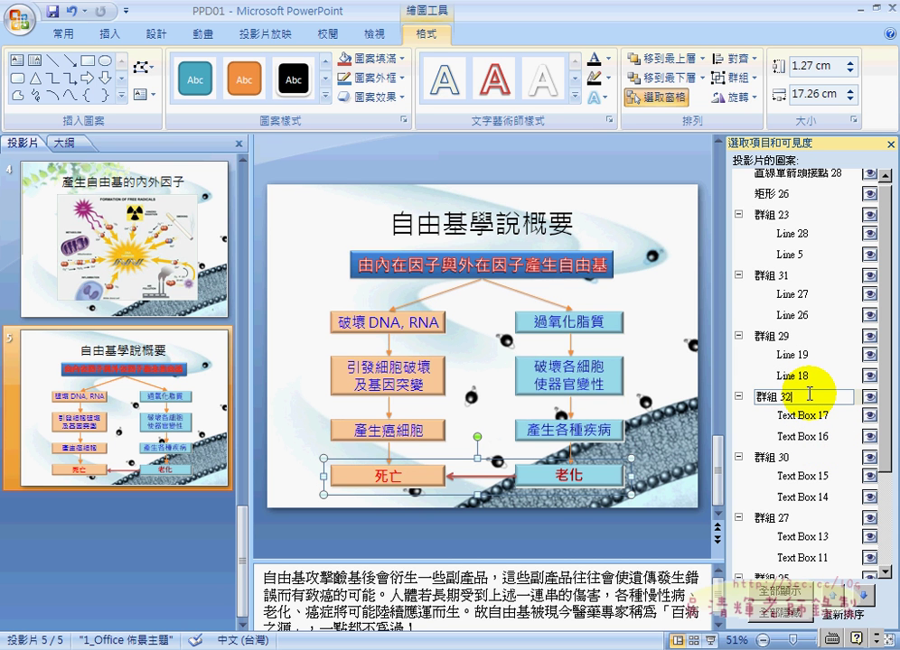
key("Return")
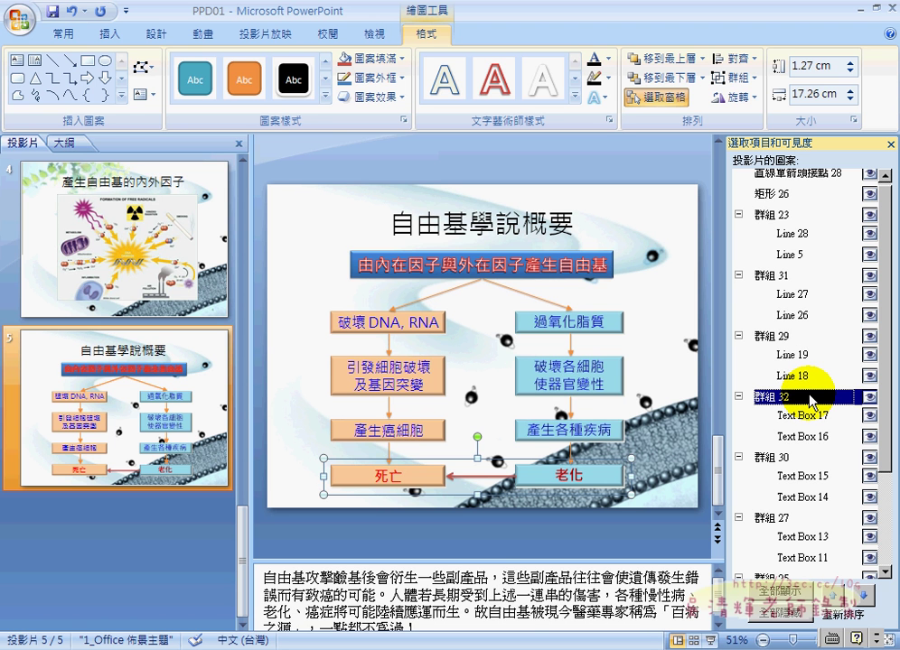
left_click(804, 338)
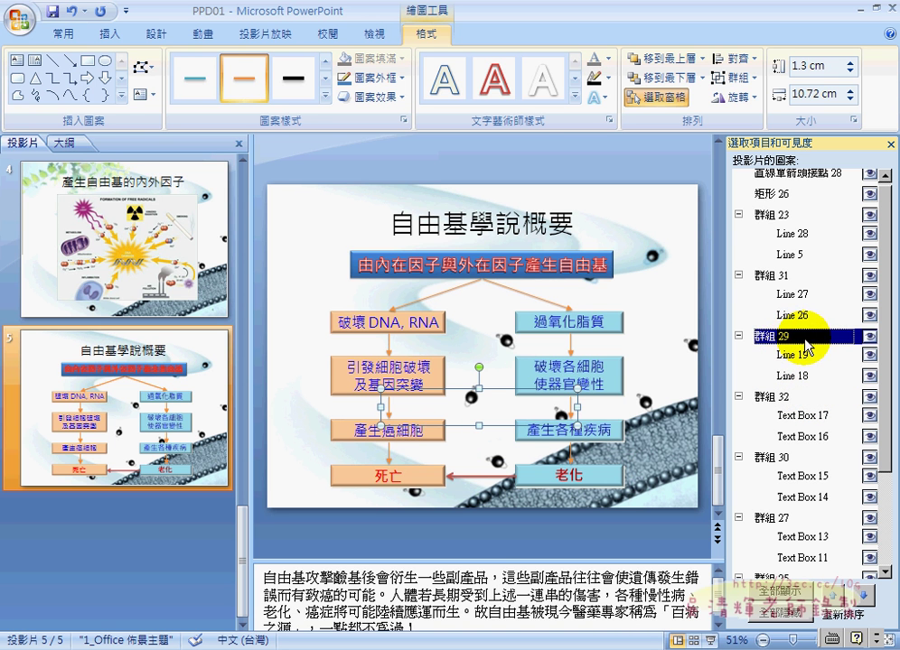
Add line groups 群組 31, 群組 23 and 群組 25 to the 群組 29 selection
left_click(791, 277)
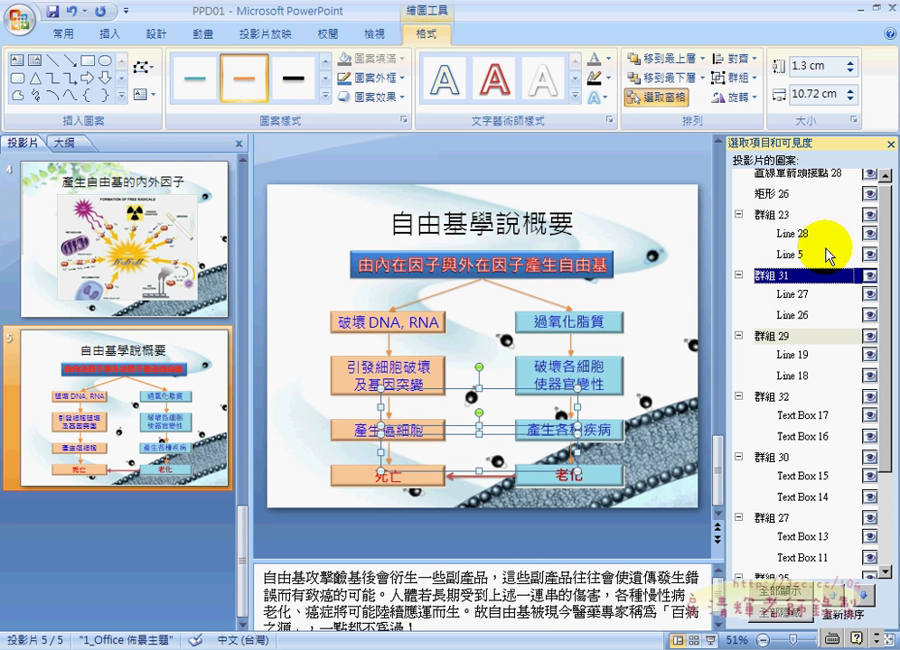
left_click(772, 216, "ctrl")
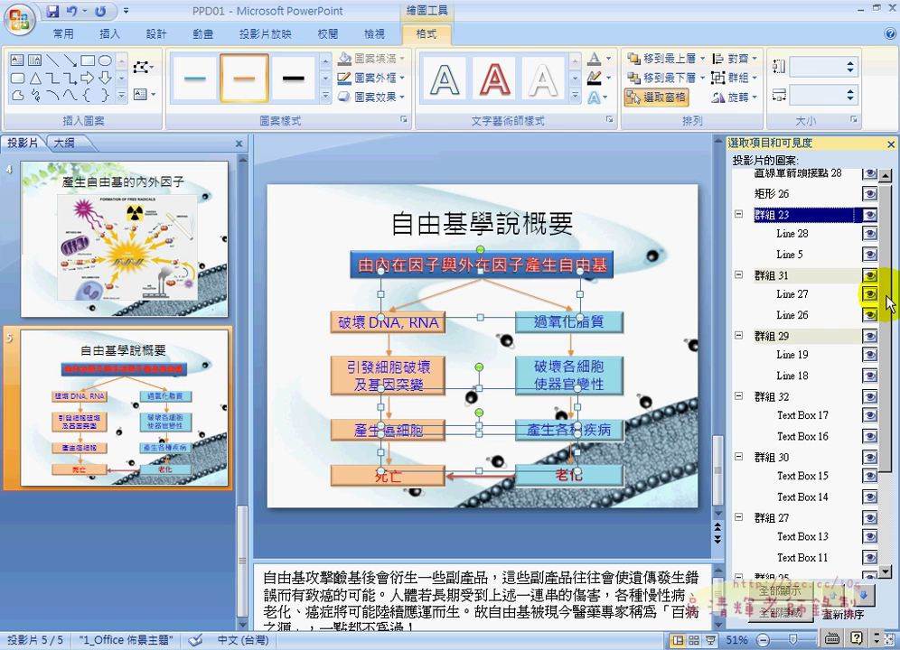
scroll(892, 411, "down", 2)
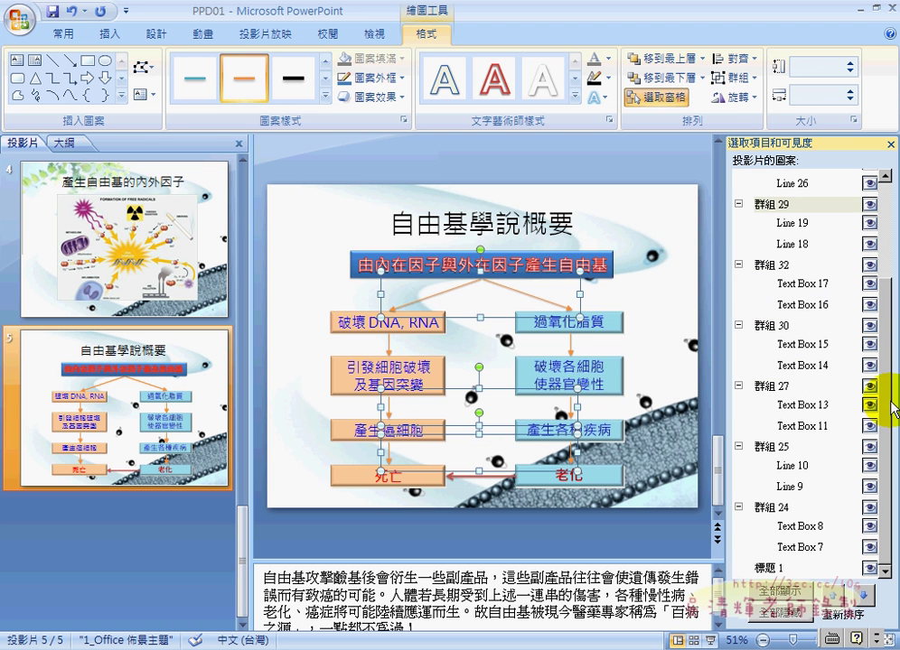
left_click(784, 446, "ctrl")
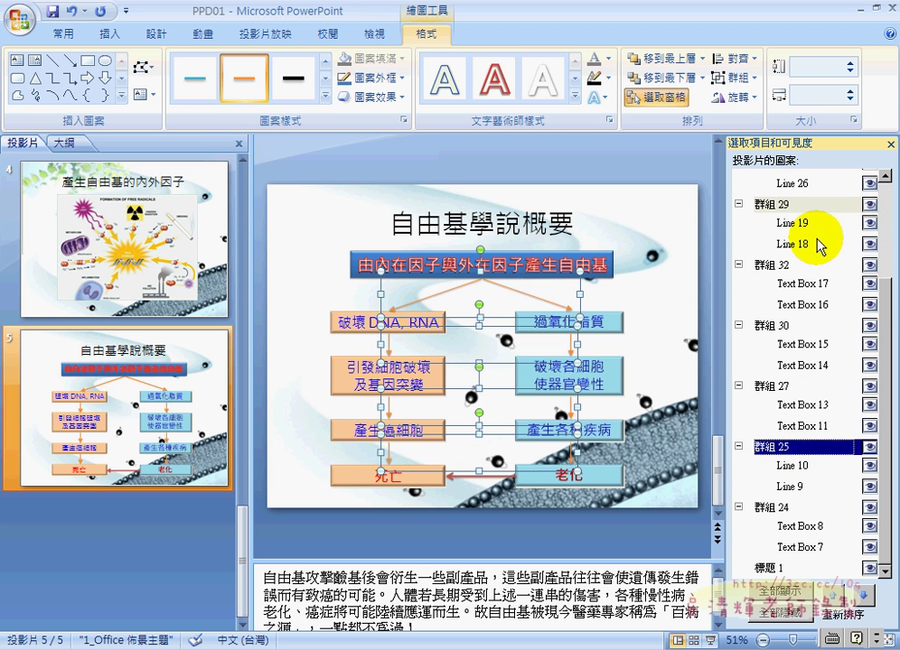
Apply the 擦去 (Wipe) entrance effect from More Effects to the four line groups
left_click(203, 34)
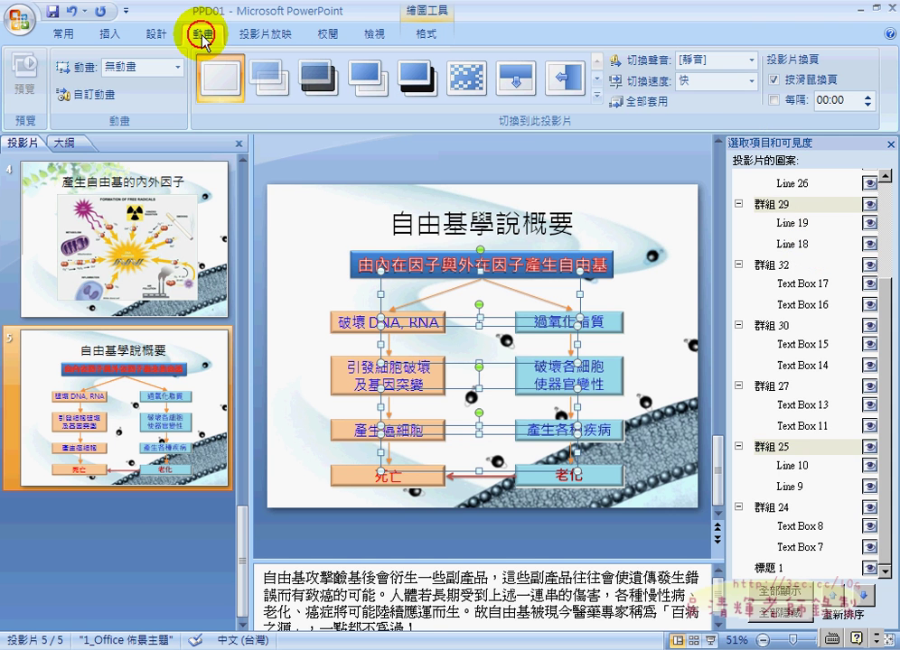
left_click(102, 93)
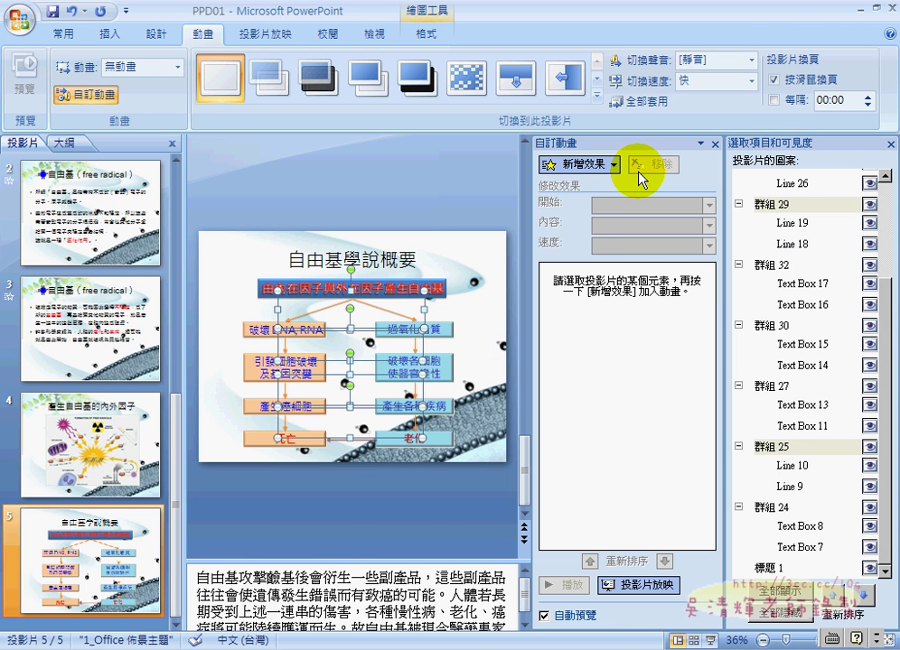
left_click(601, 163)
mouse_move(591, 189)
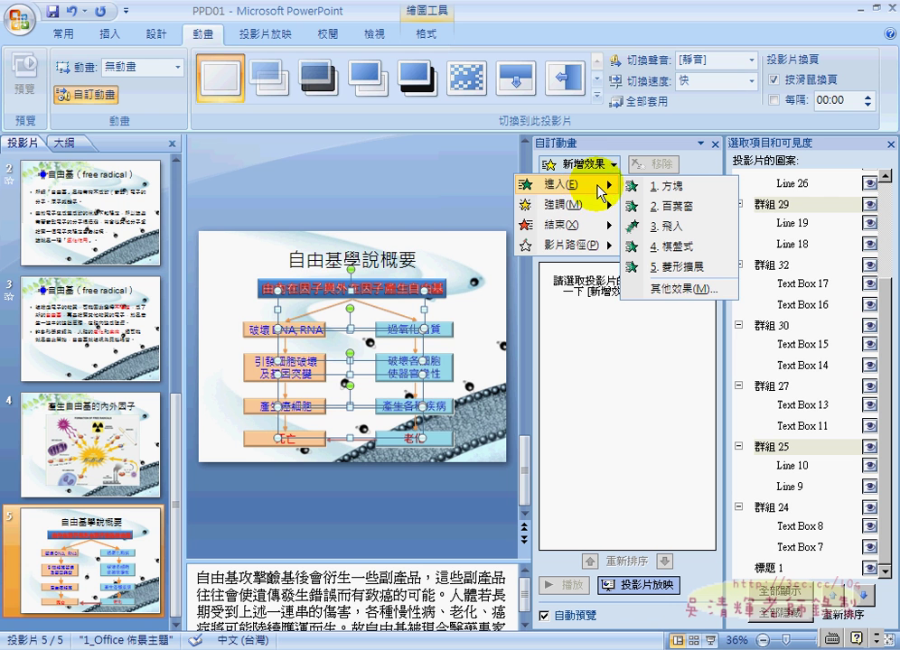
left_click(689, 295)
left_click(371, 264)
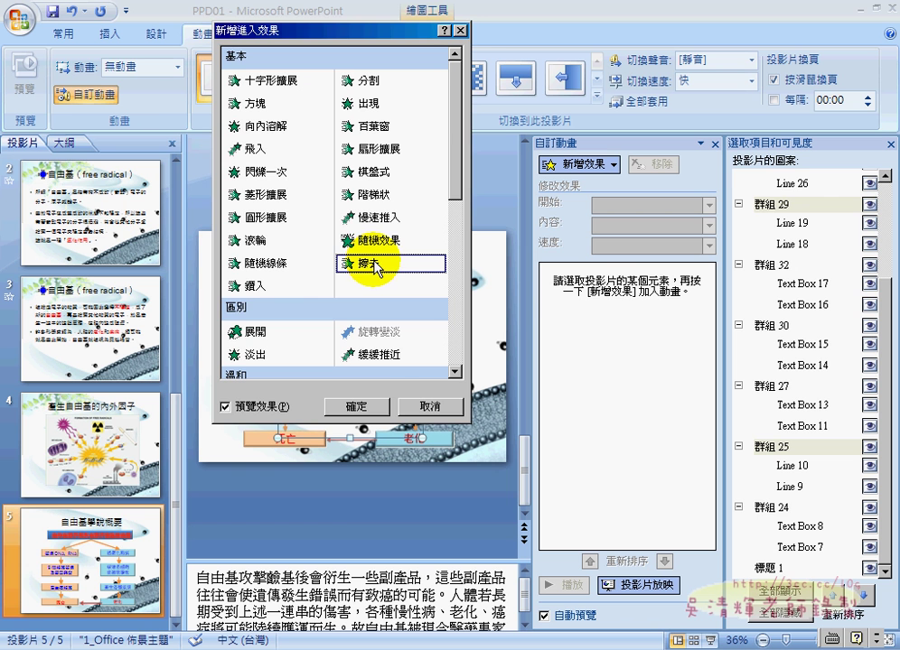
left_click(357, 406)
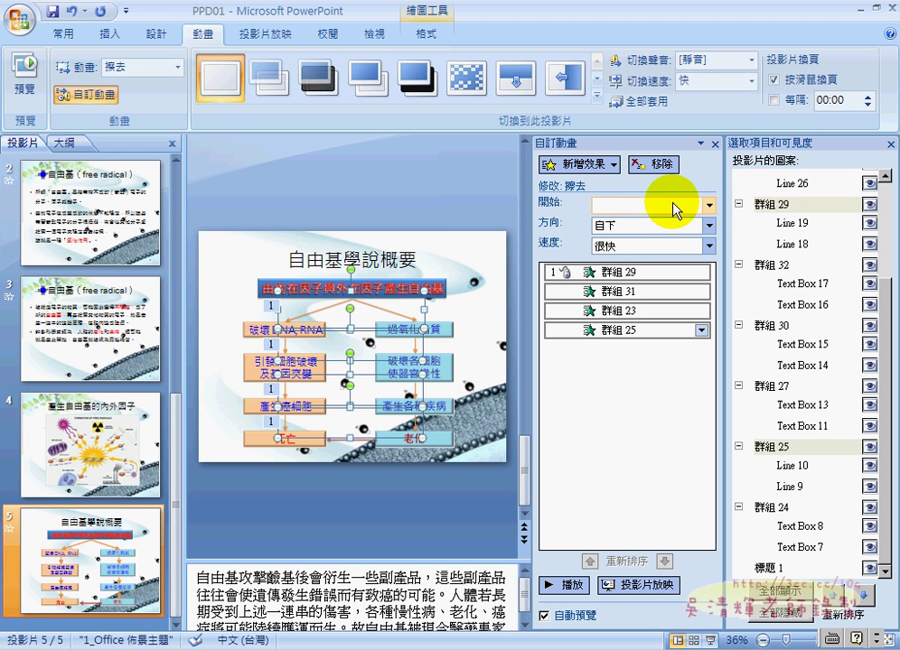
Set the Wipe to start on click, direction 自上 (from top), speed 很快
left_click(707, 206)
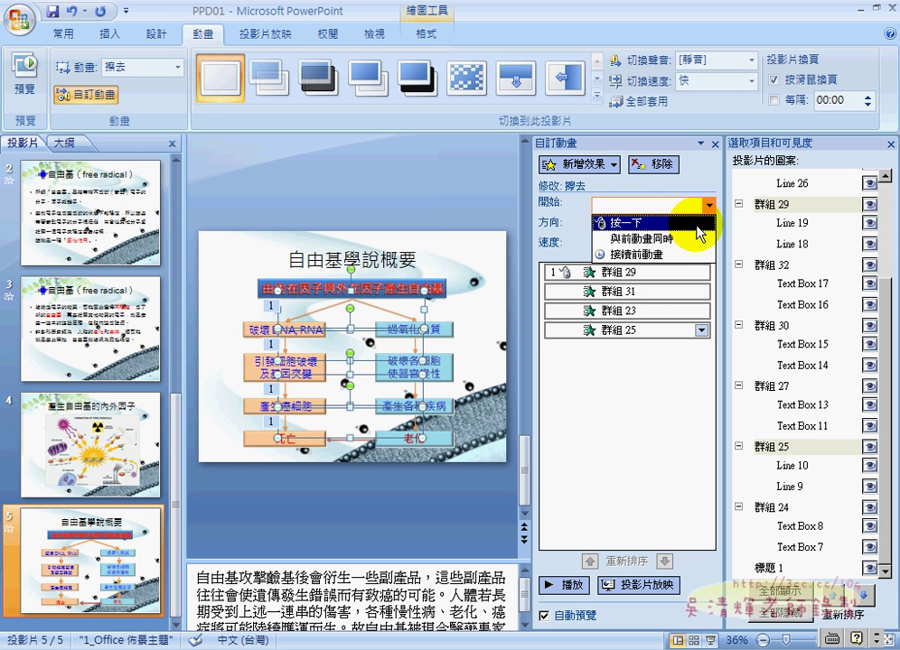
left_click(697, 226)
left_click(707, 225)
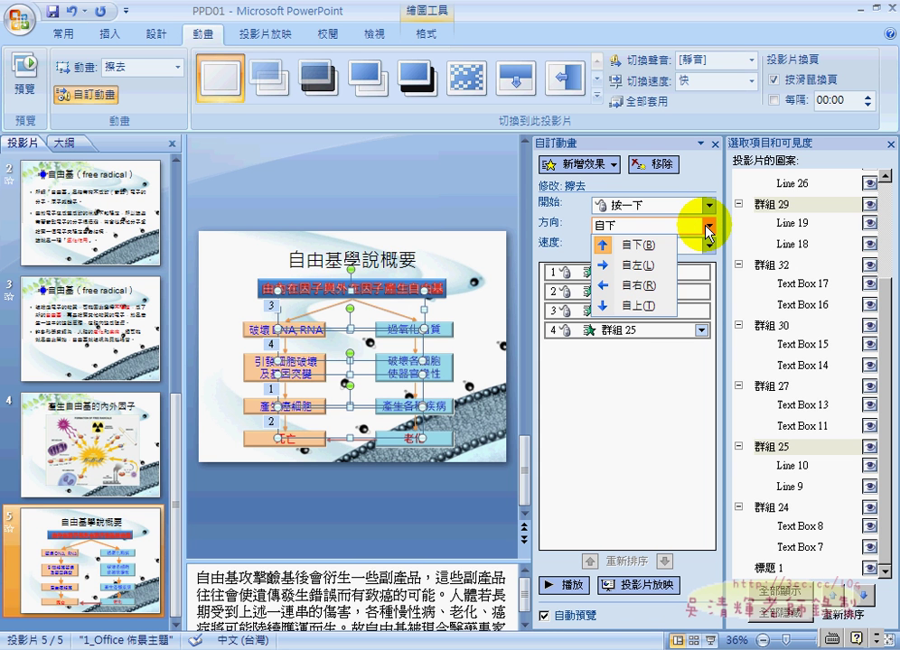
left_click(633, 245)
left_click(709, 246)
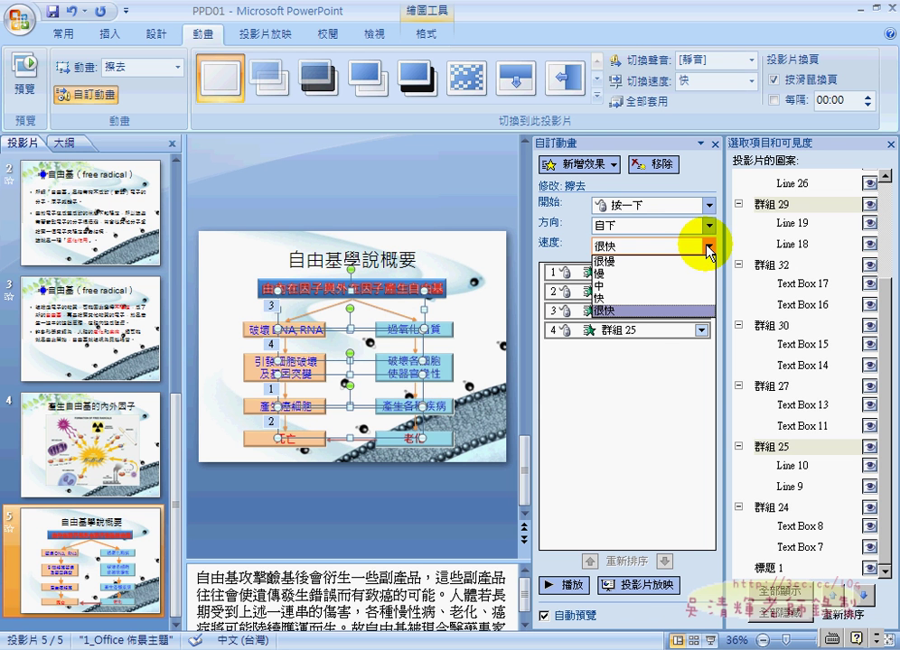
left_click(708, 247)
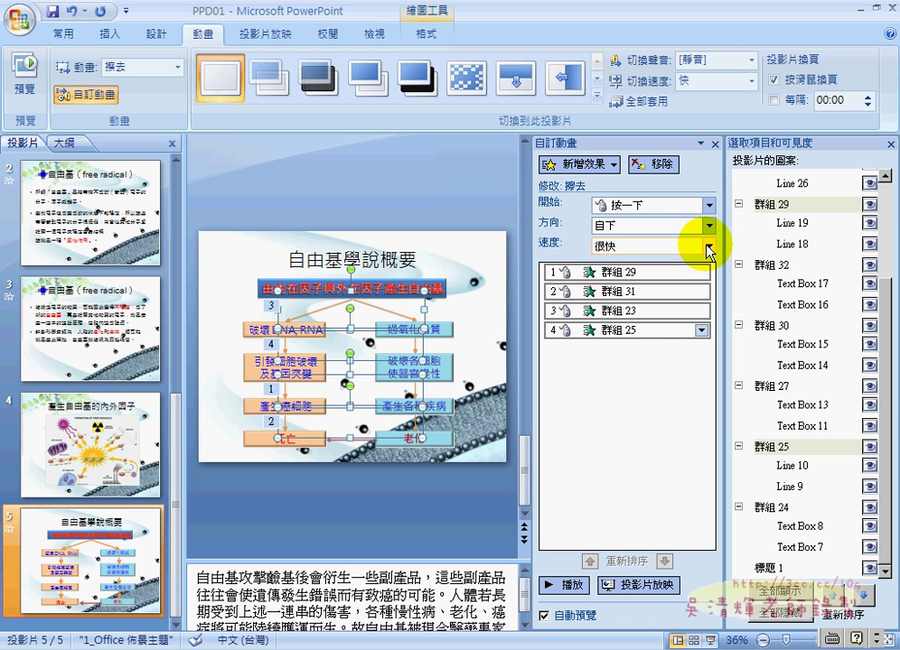
left_click(708, 226)
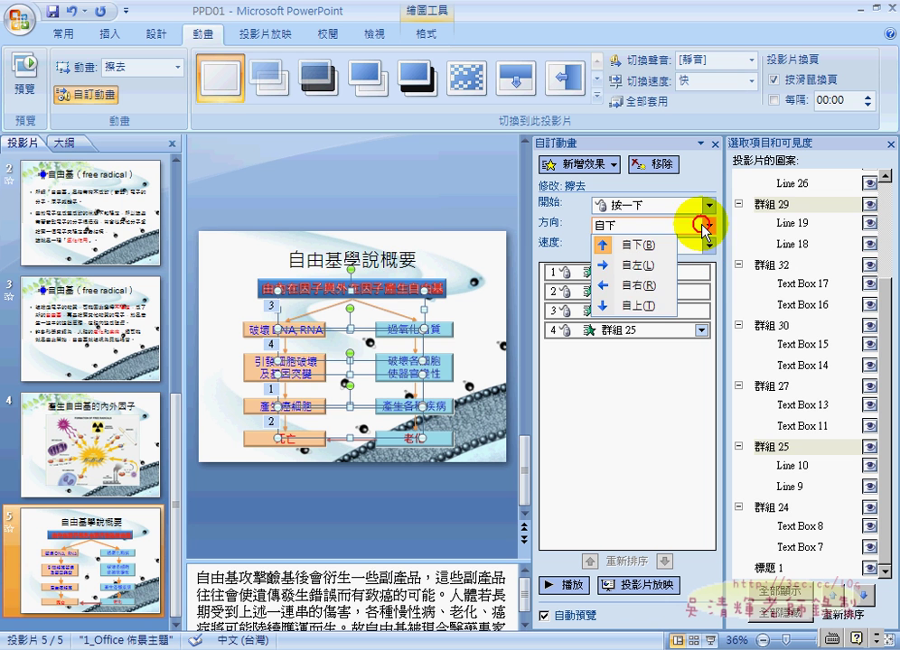
left_click(646, 307)
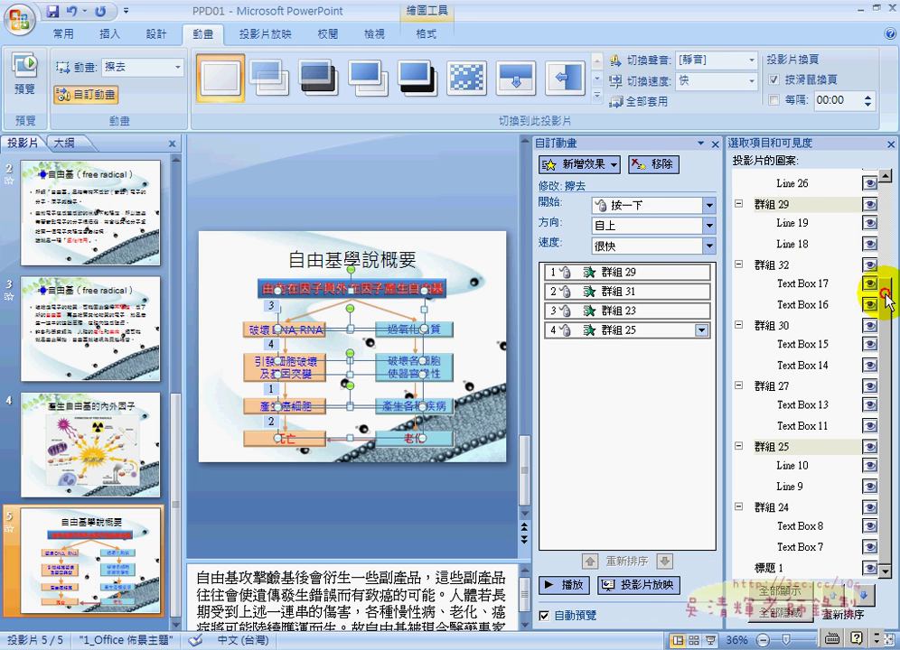
Scroll the Selection pane and select the 群組 30 text-box group
left_click_drag(885, 301, 877, 230)
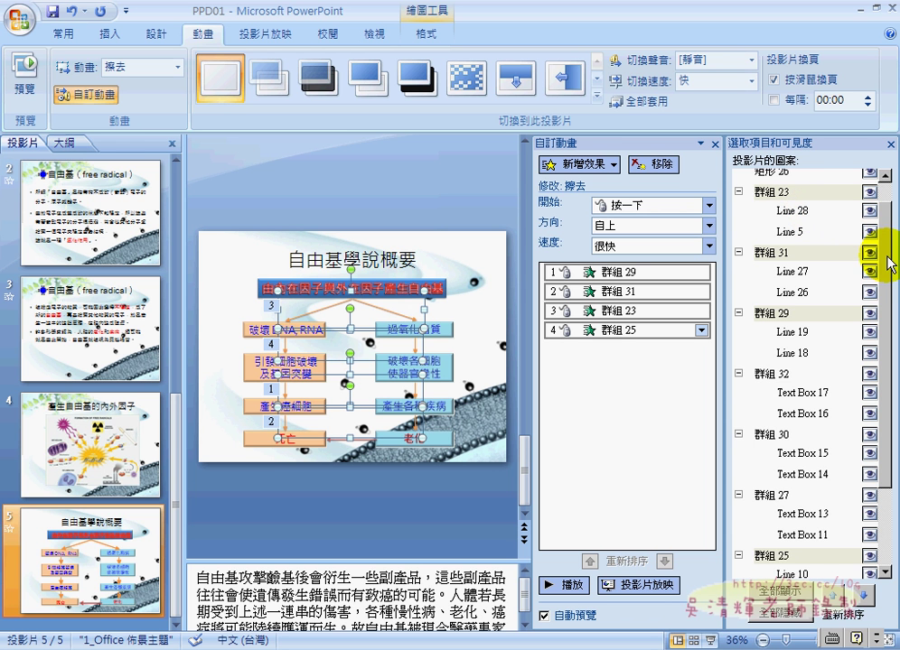
left_click_drag(881, 261, 887, 233)
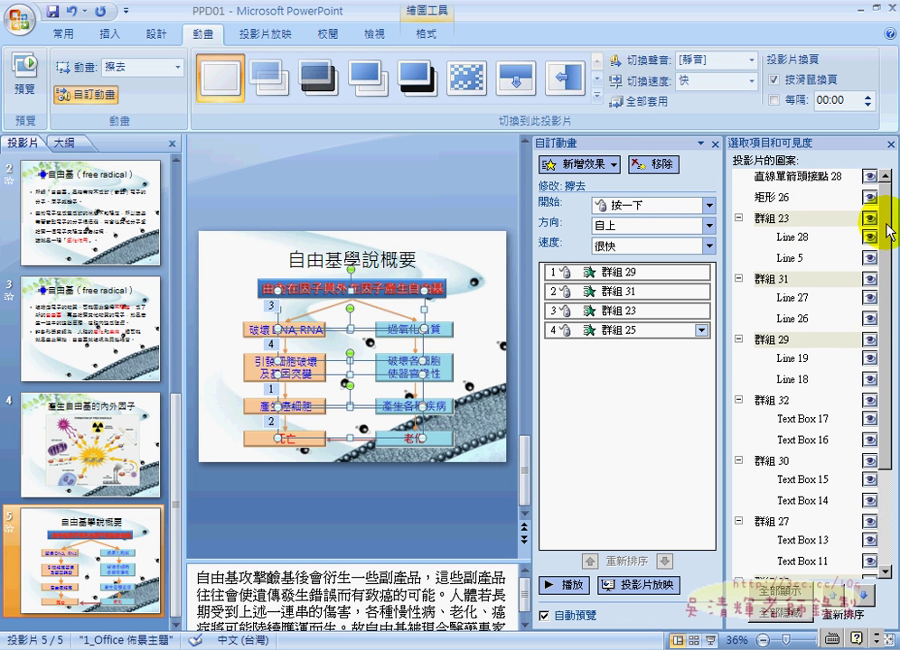
left_click(789, 379)
left_click(799, 463)
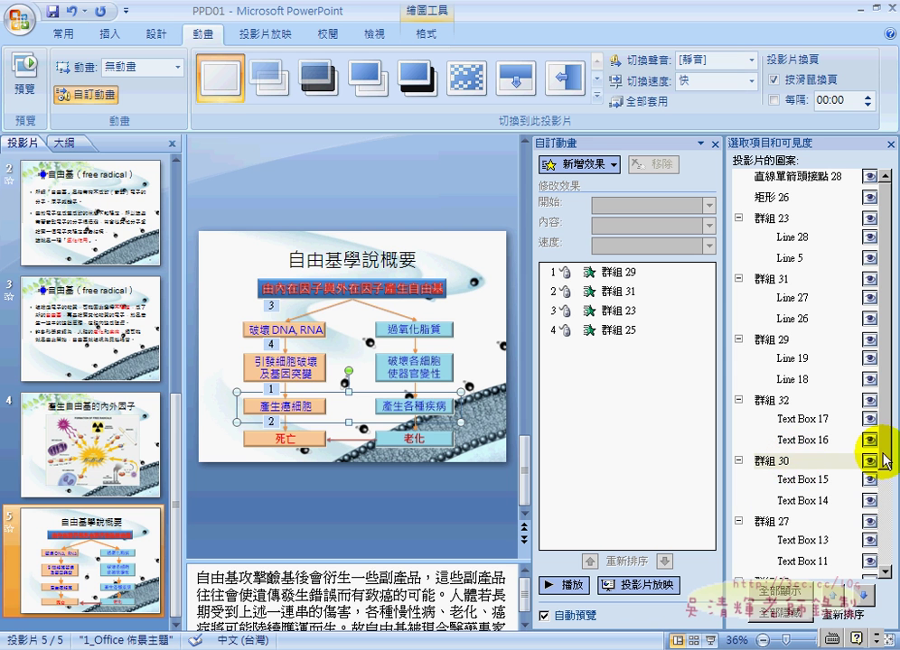
Select text-box groups 群組 27, 30, 32 and 24 together
left_click(769, 520)
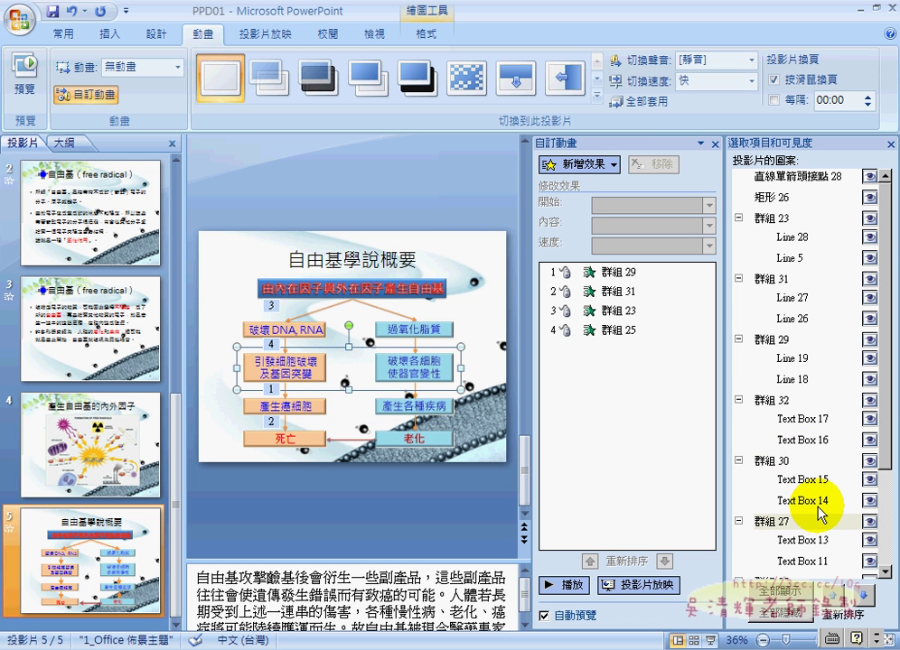
left_click(773, 461)
left_click(769, 401)
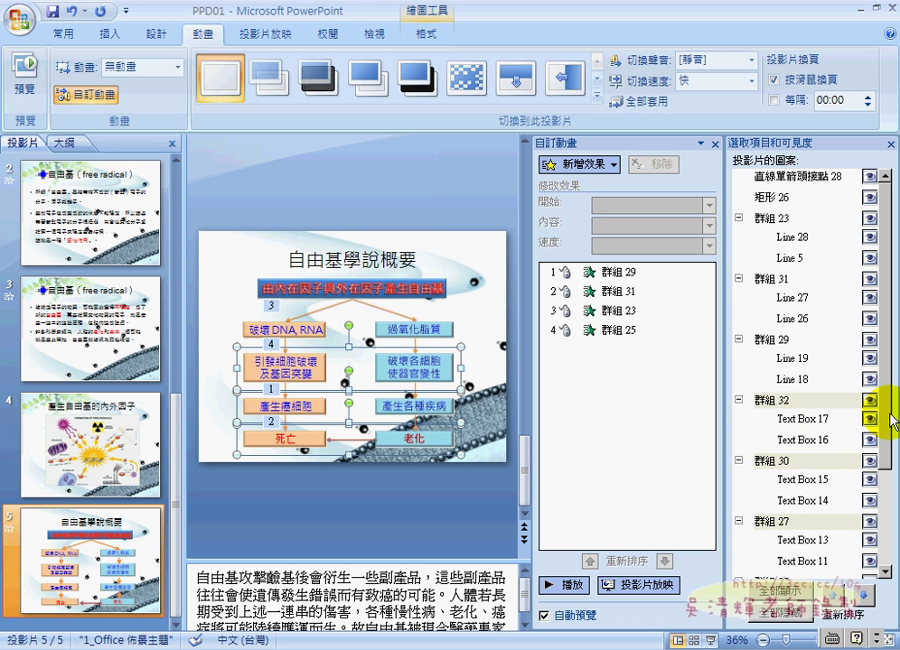
left_click_drag(890, 421, 890, 512)
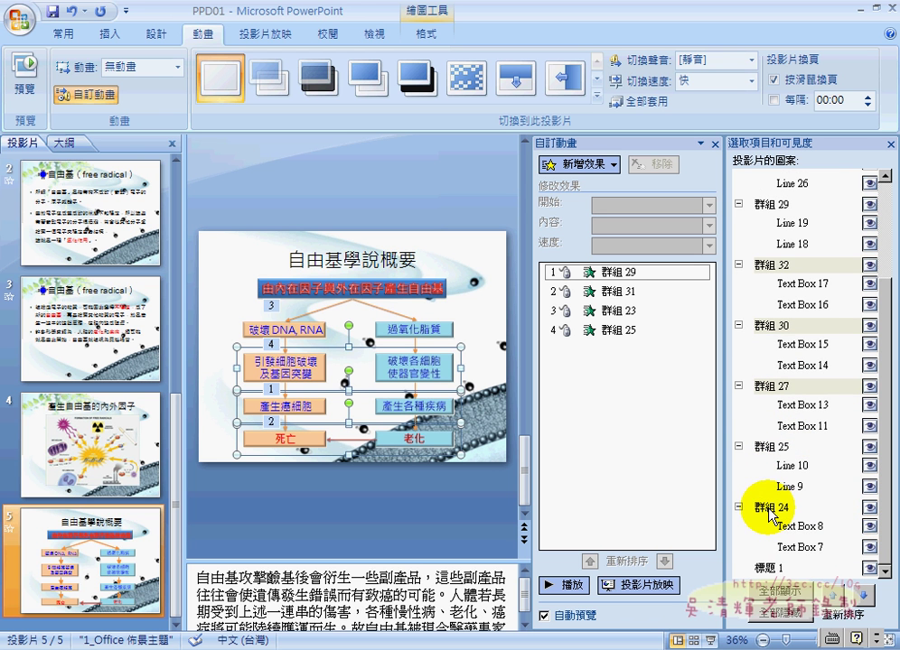
Add the 鑽入 entrance effect from More Effects to the selected groups
left_click(599, 166)
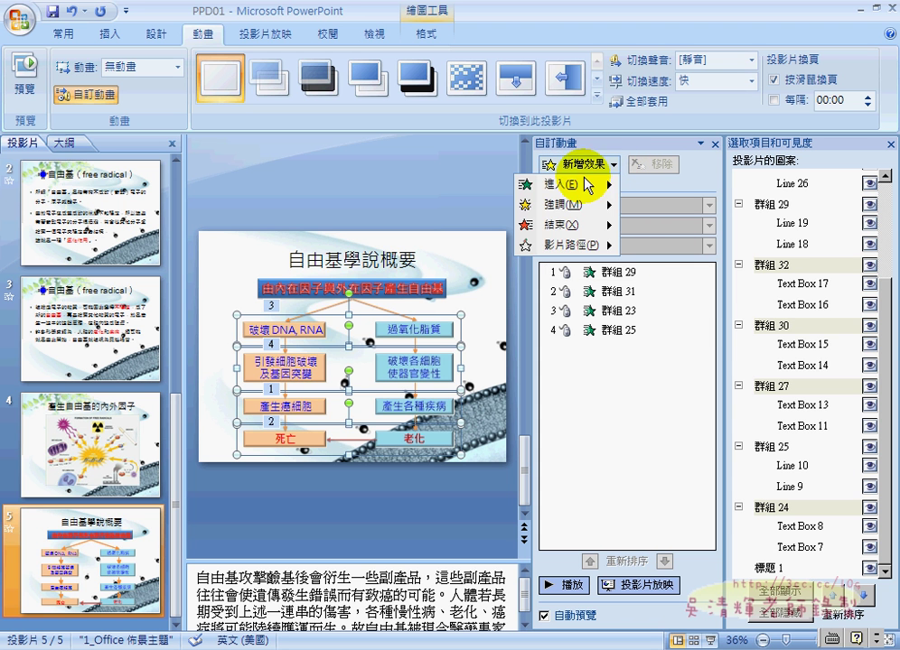
mouse_move(587, 184)
left_click(690, 310)
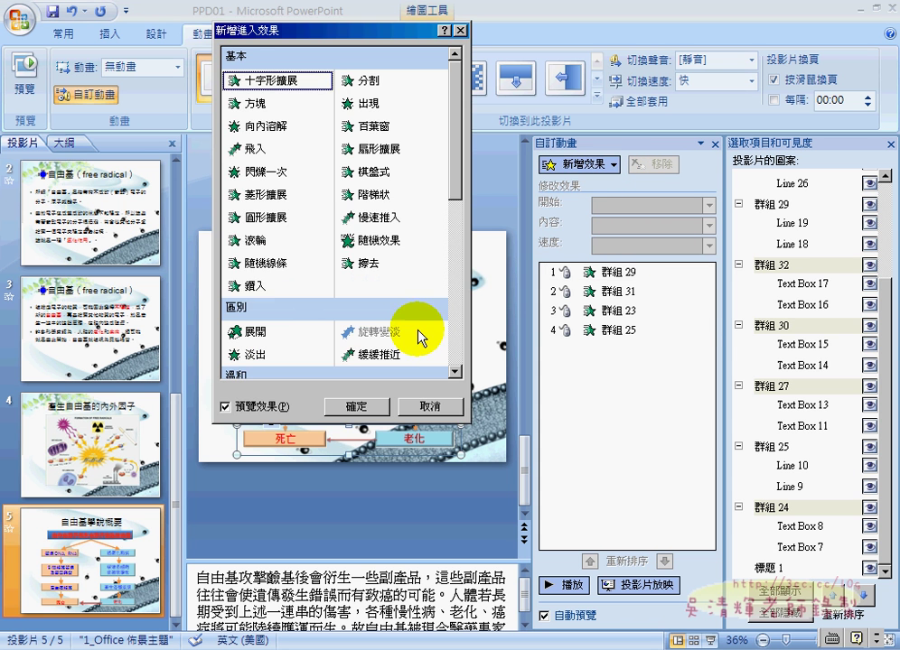
left_click(237, 283)
left_click(357, 403)
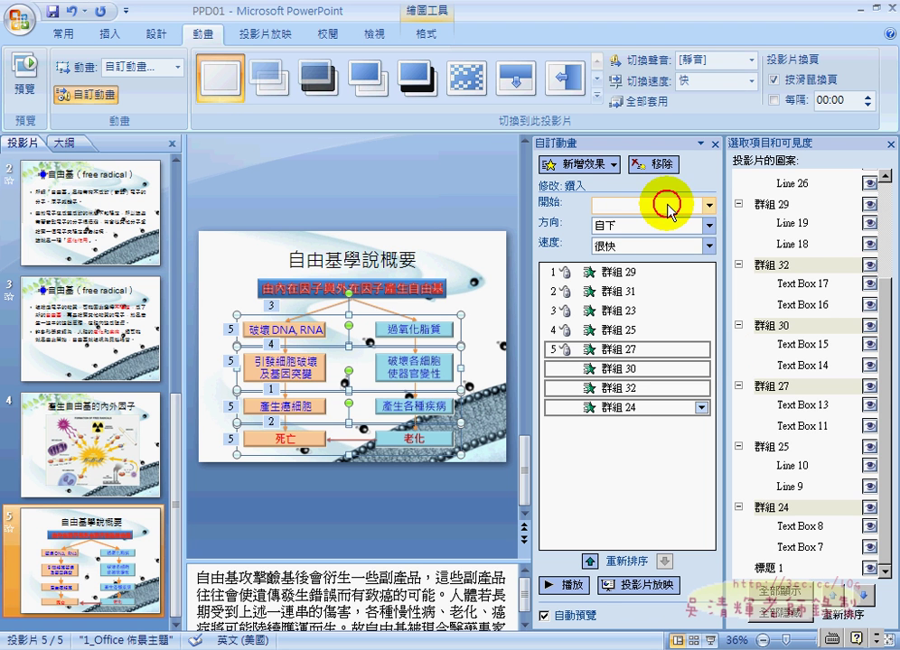
Set the effect to start after previous, enter from the top, at very fast speed
left_click(709, 206)
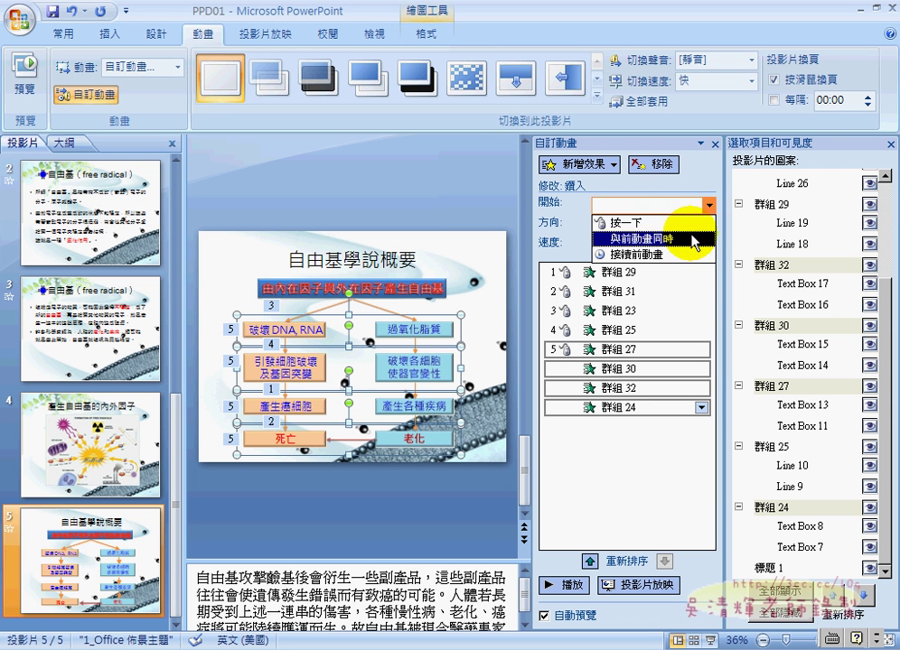
left_click(691, 254)
left_click(710, 225)
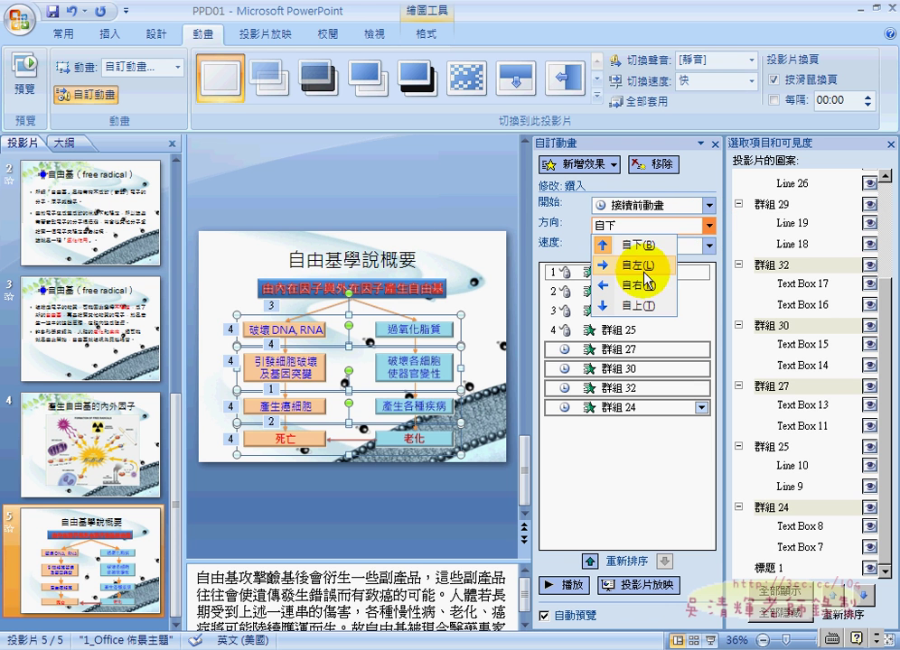
left_click(637, 306)
left_click(710, 247)
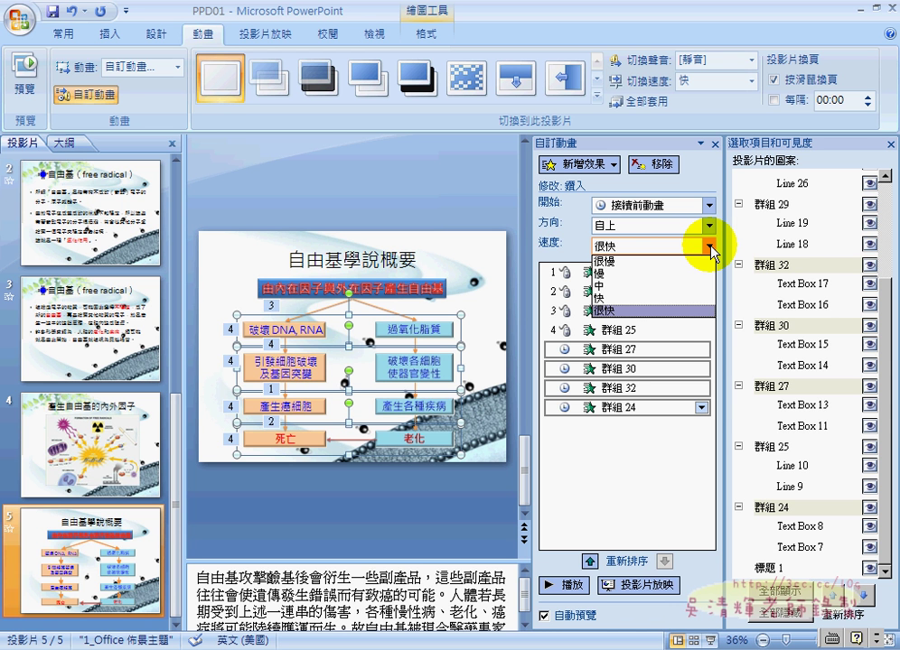
left_click(541, 242)
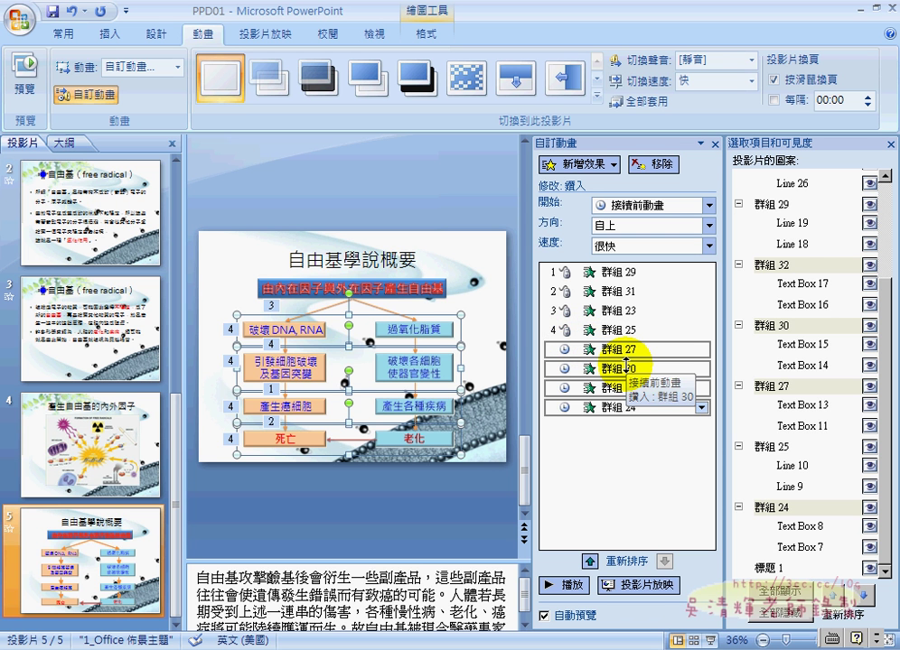
Move the 群組 23 animation to the top of the animation order
left_click(637, 452)
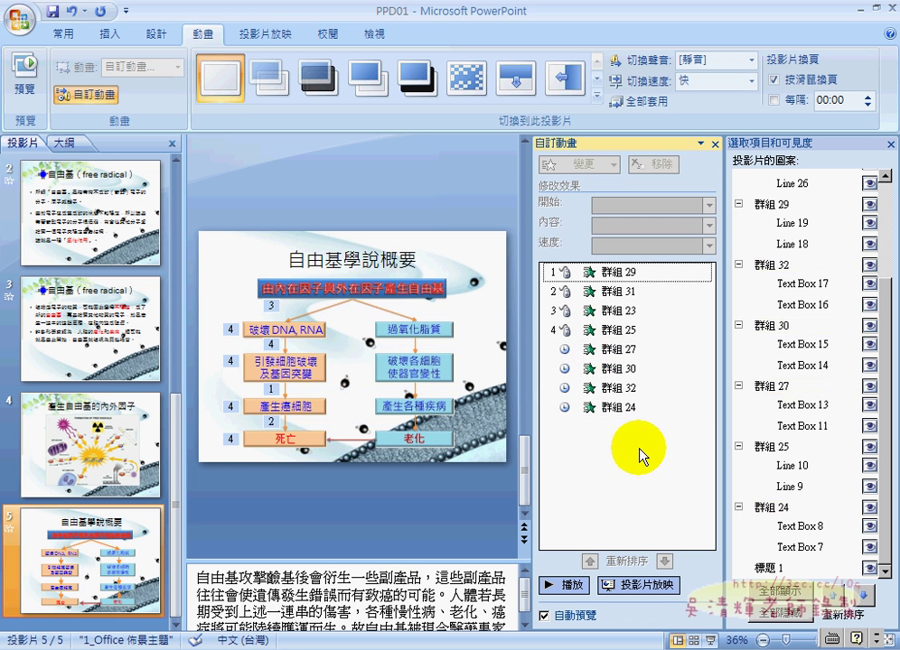
left_click_drag(589, 408, 652, 312)
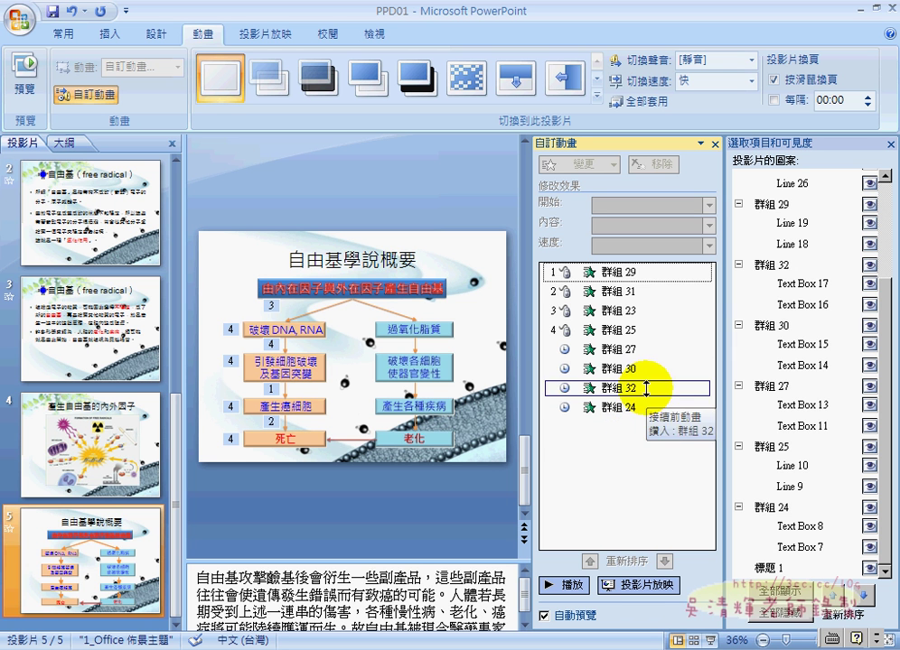
left_click(652, 311)
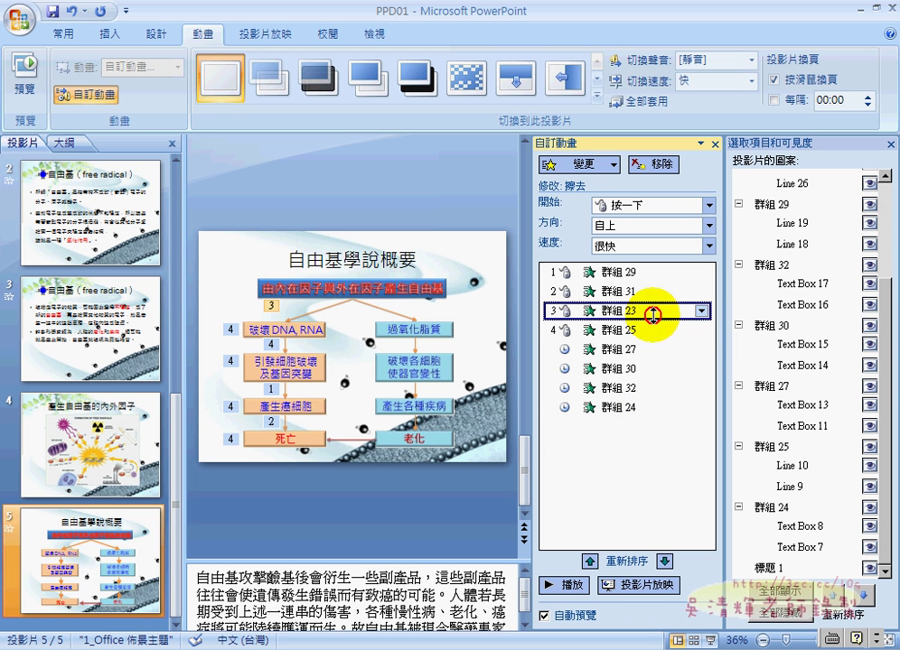
left_click(591, 562)
left_click(592, 562)
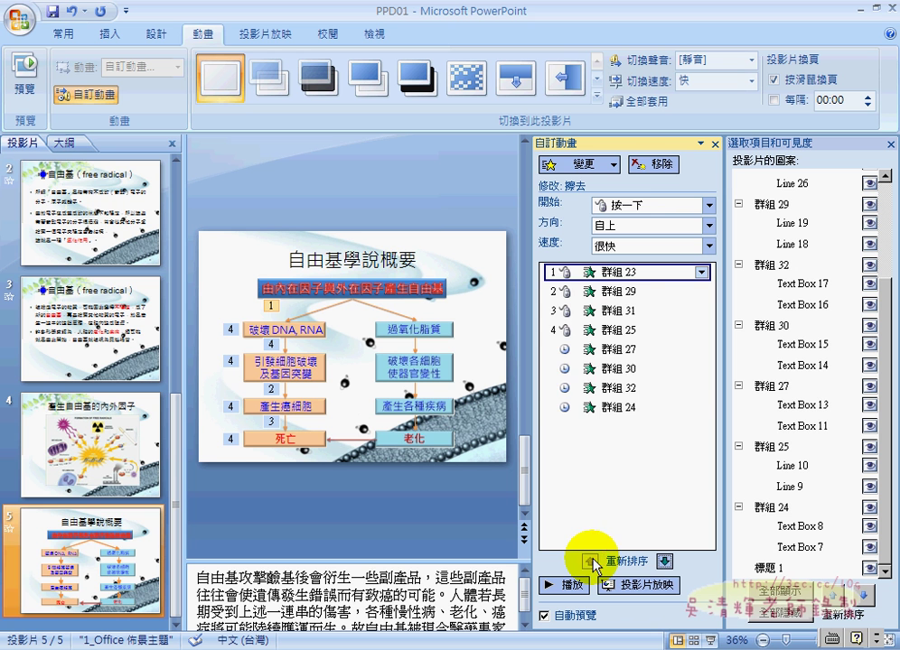
Move the 群組 24 animation up to follow 群組 23
left_click(632, 408)
left_click(591, 562)
left_click(591, 561)
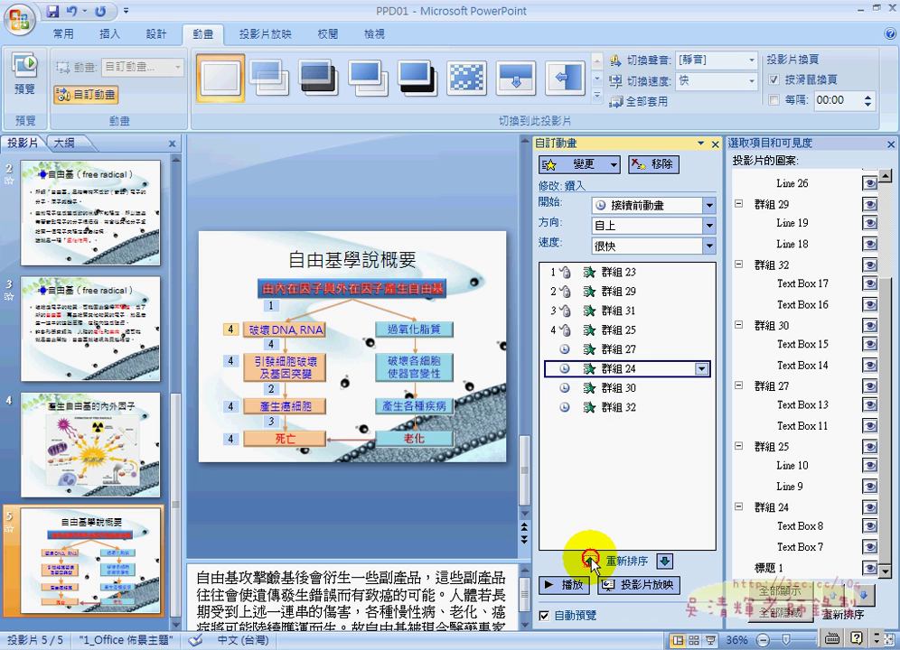
left_click(591, 562)
left_click(591, 562)
left_click(592, 562)
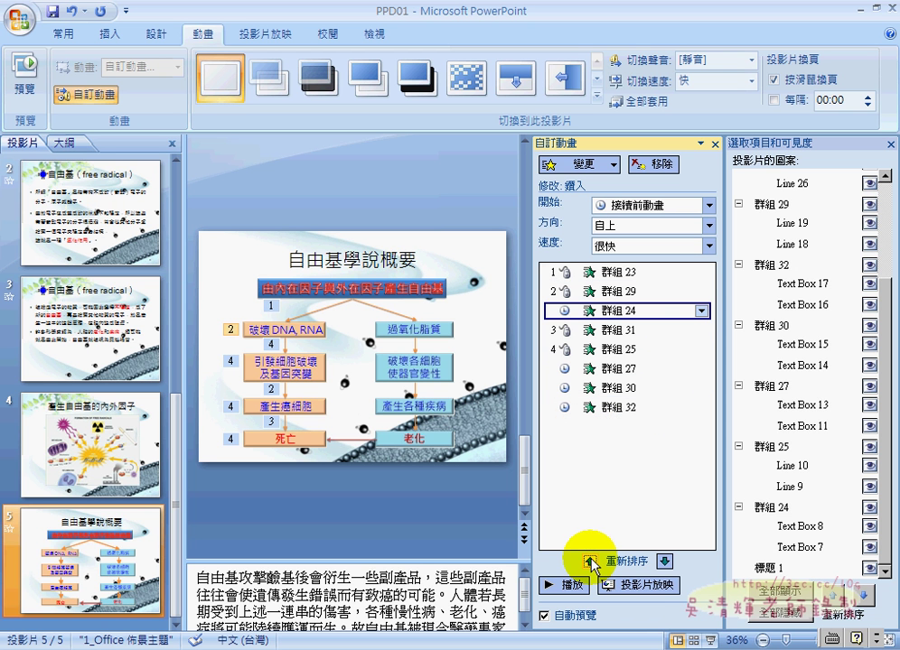
left_click(591, 561)
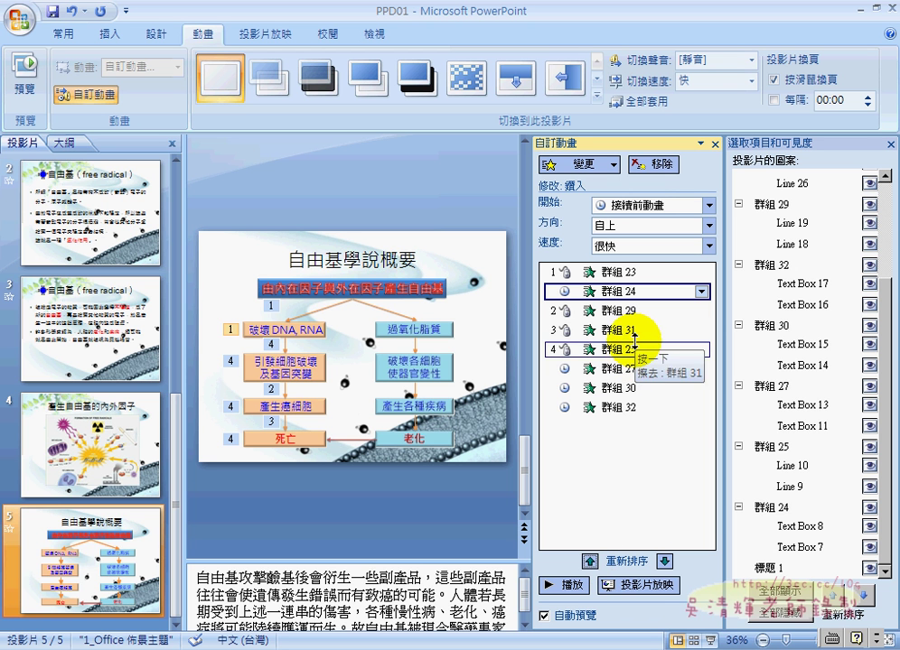
Move 群組 29 after 群組 27 and drag 群組 31 below 群組 30
left_click(603, 311)
left_click(663, 561)
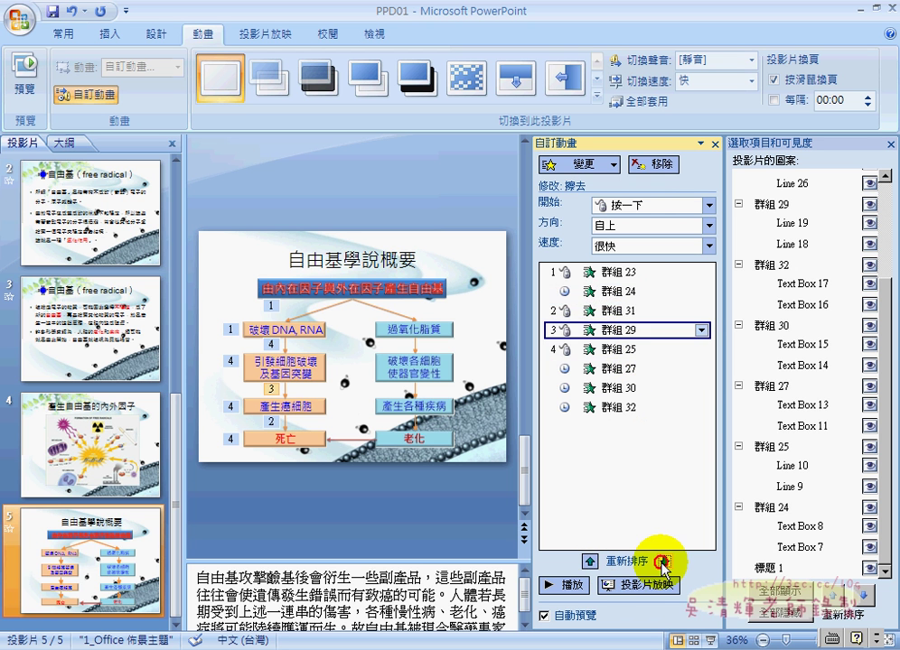
left_click(664, 562)
left_click(664, 562)
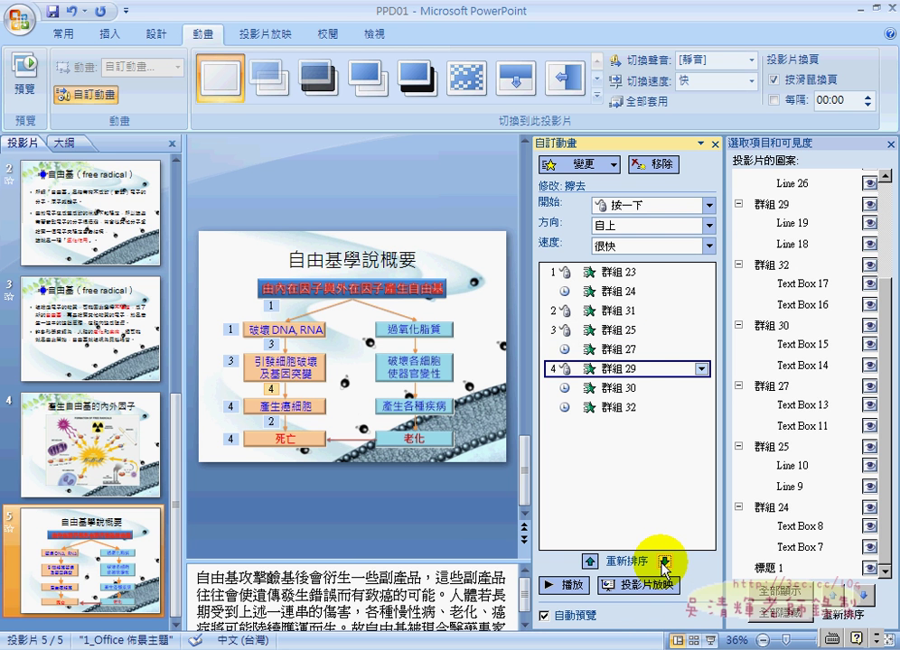
left_click_drag(629, 314, 638, 400)
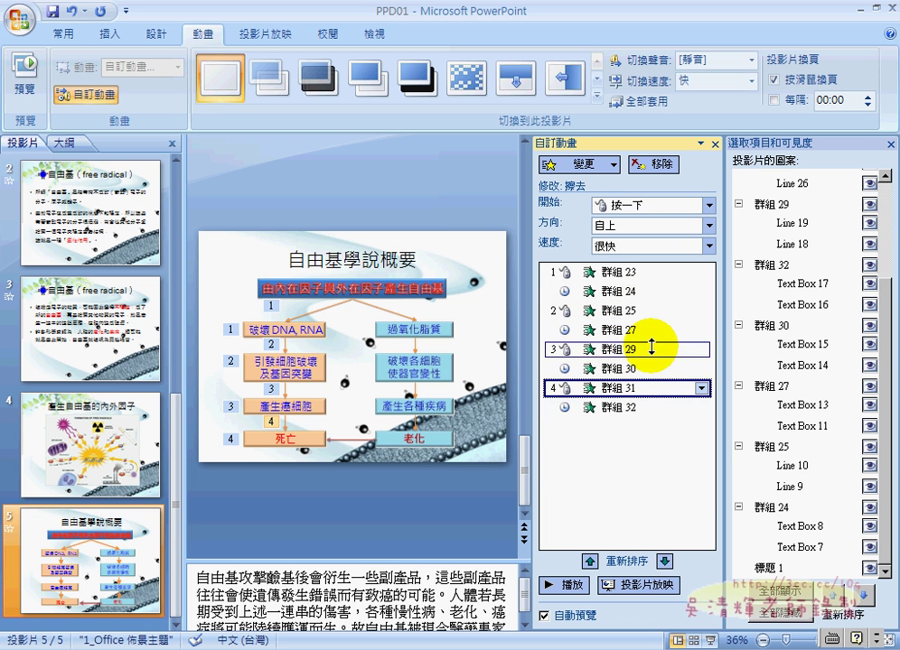
mouse_move(651, 347)
left_mouse_down()
mouse_move(642, 360)
mouse_move(644, 472)
left_mouse_up()
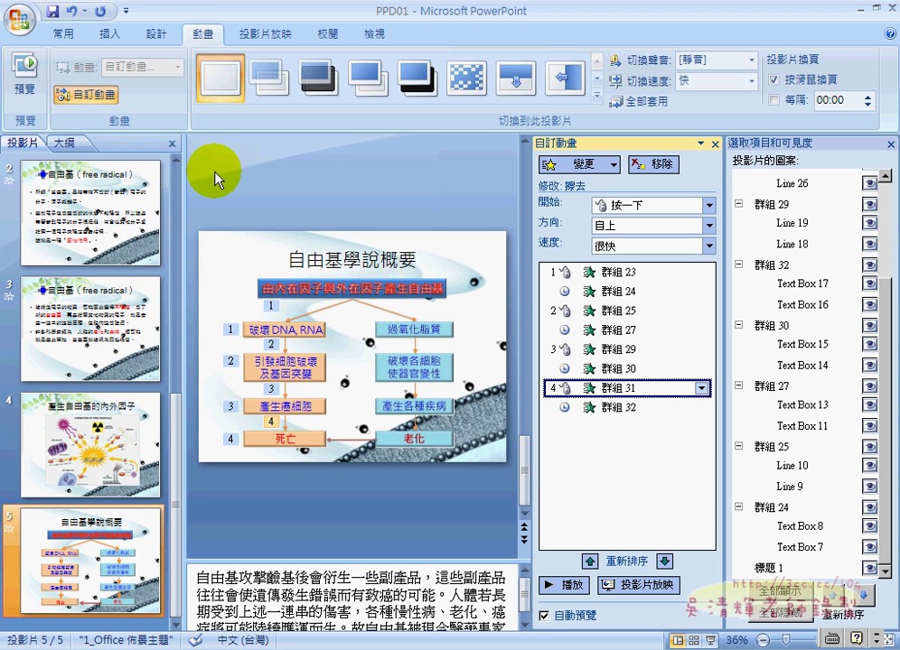
Set the slide size to 35mm 幻燈片 (28.57 × 19.05 cm) in Page Setup
left_click(157, 34)
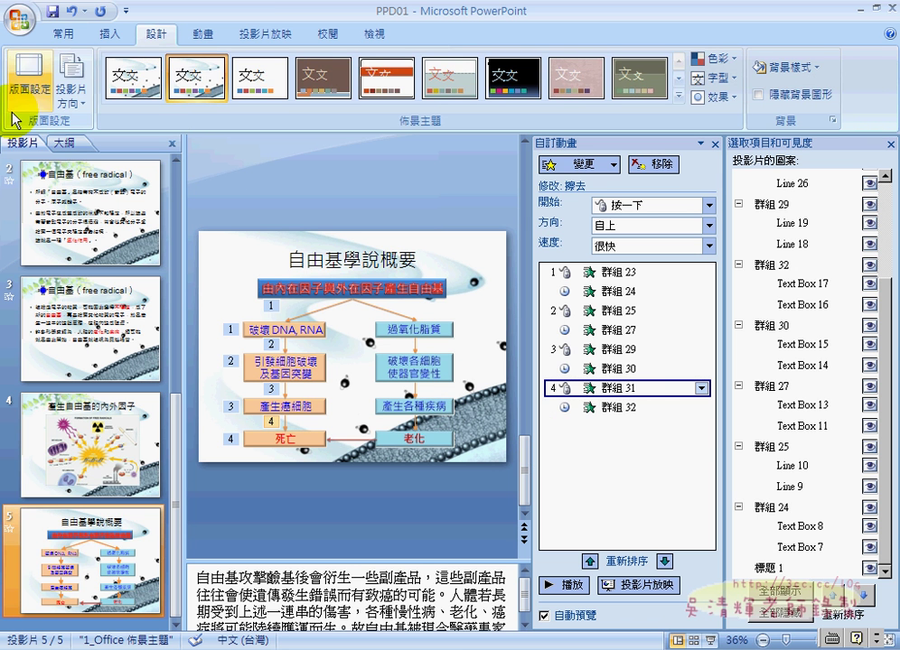
left_click(20, 76)
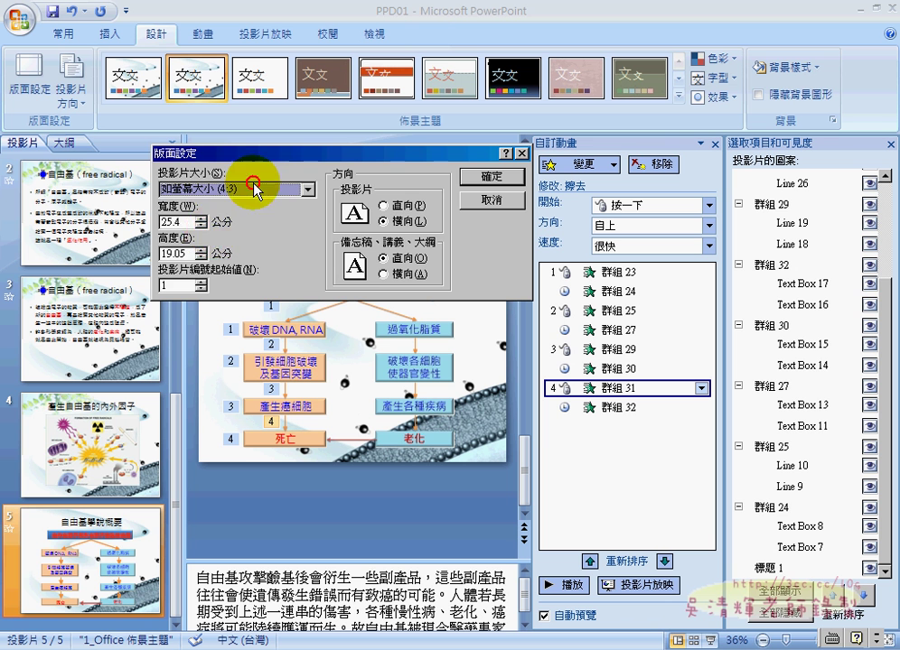
left_click(254, 187)
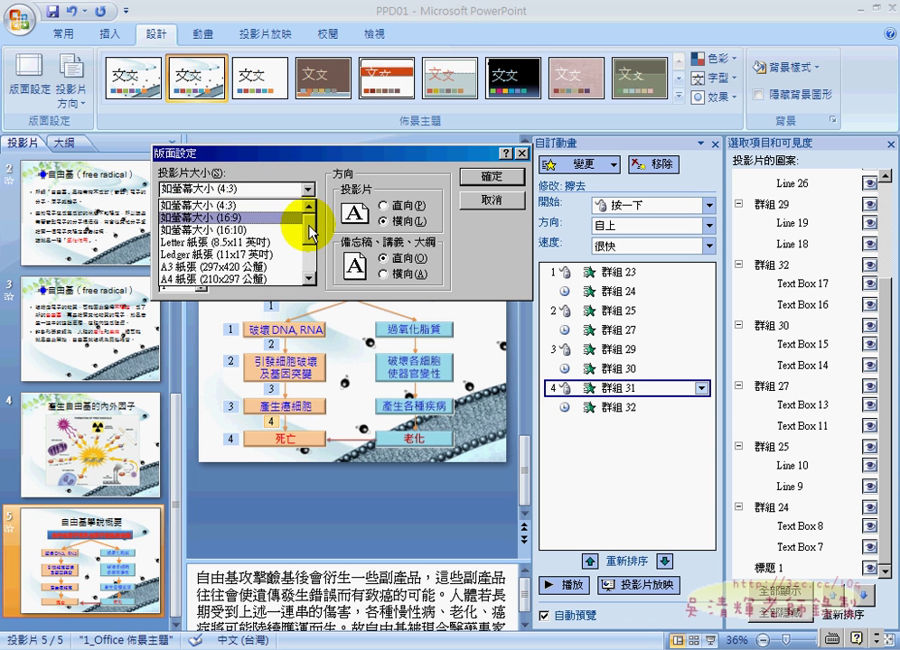
left_click_drag(311, 233, 312, 261)
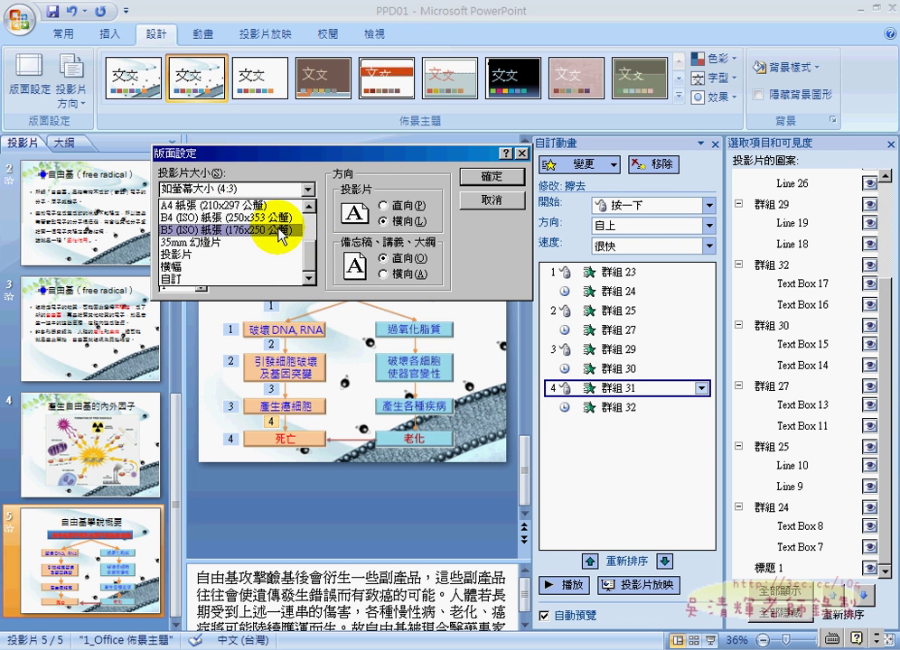
left_click(277, 244)
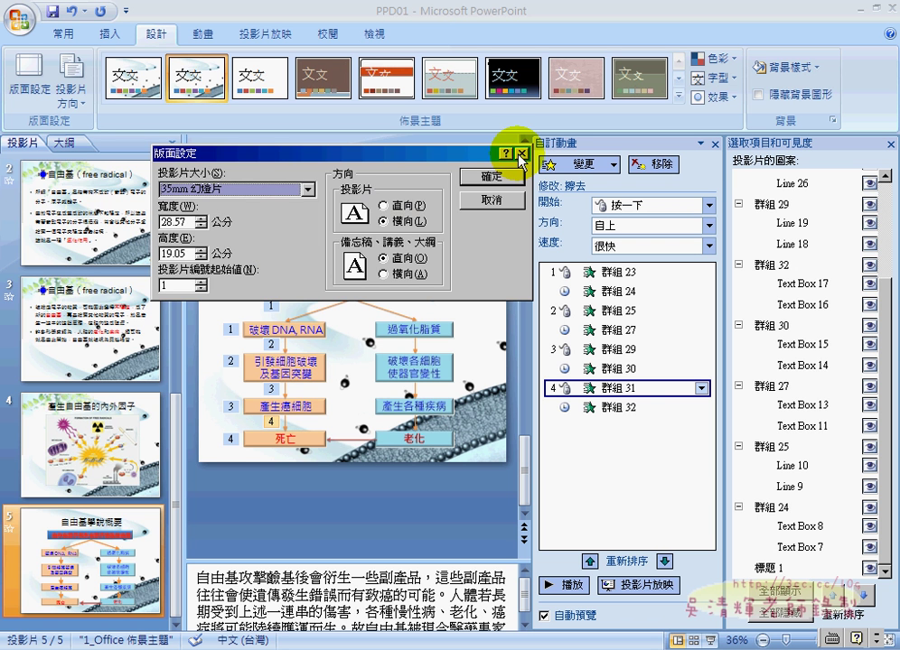
Confirm the 35mm slide size and start grading exercise 110 自由基
left_click(482, 177)
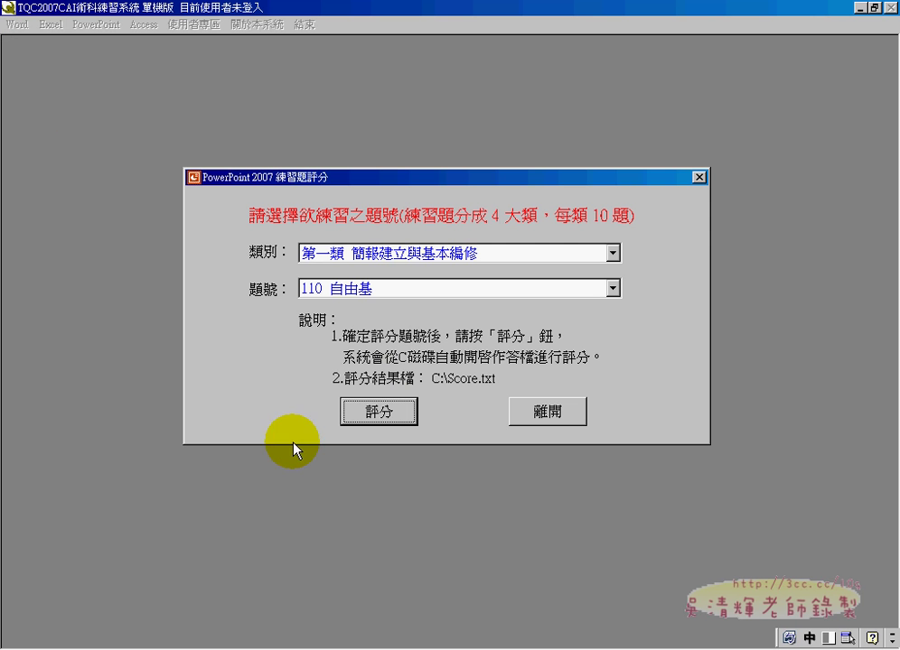
left_click(400, 412)
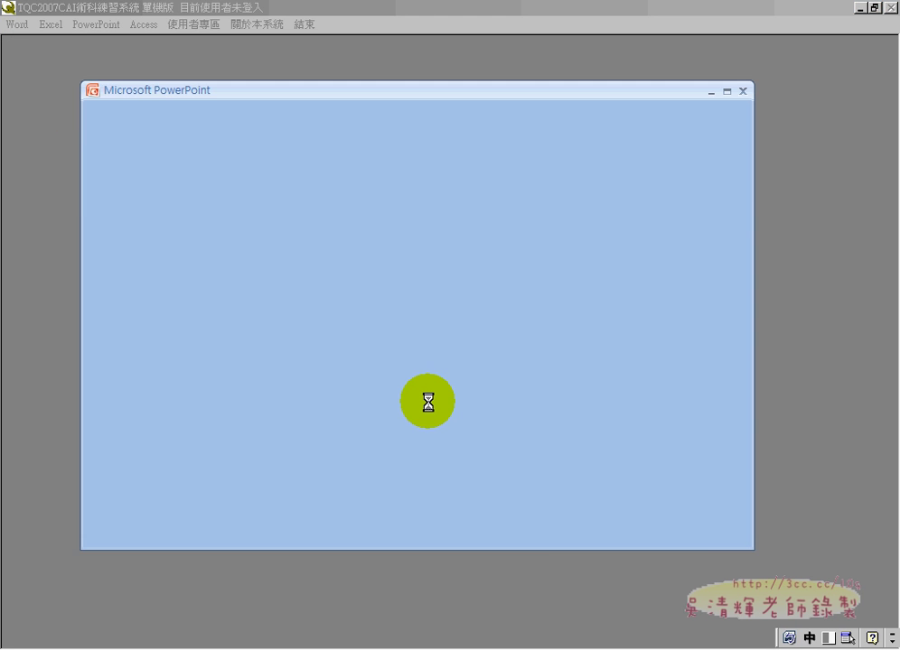